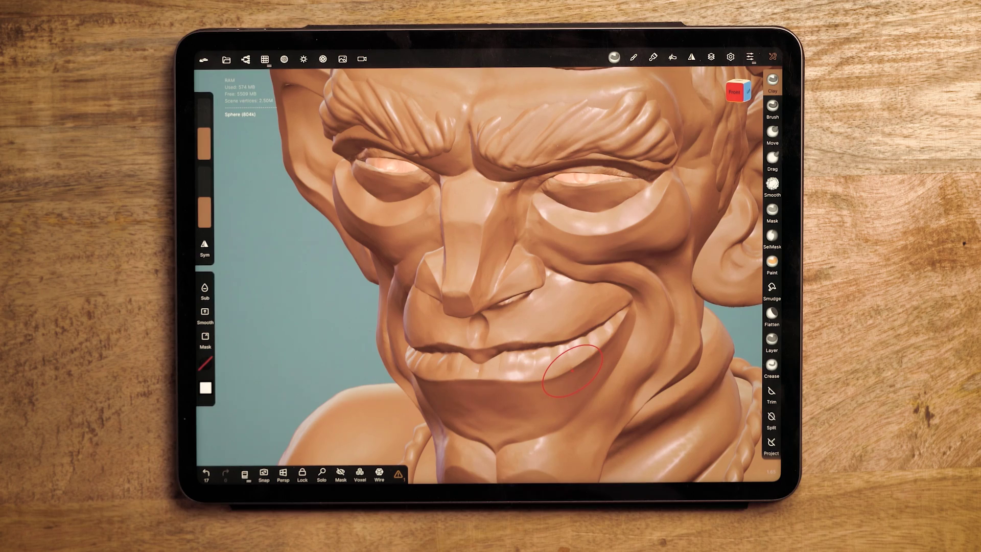
Turn the view to the front of the goblin-like bust and enable post-processing
mouse_move(572, 370)
mouse_down()
mouse_move(427, 284)
mouse_move(635, 307)
mouse_move(657, 351)
mouse_move(588, 275)
mouse_up()
click(323, 59)
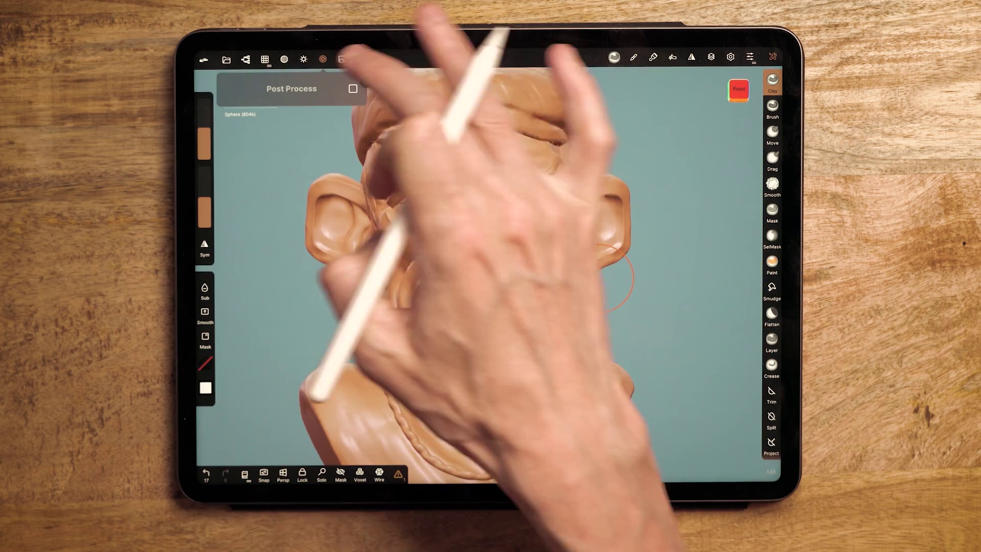
click(352, 88)
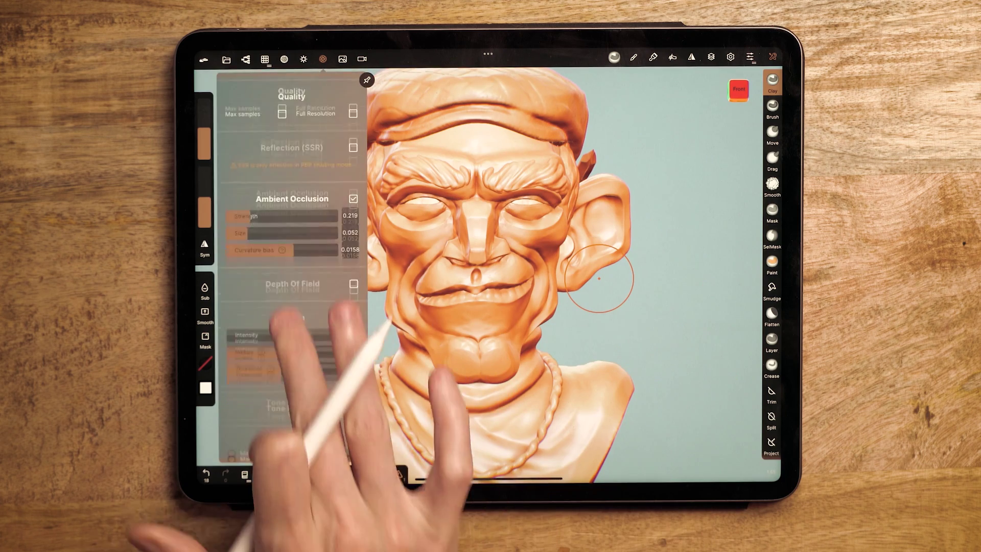
Compare the bust with ambient occlusion and color grading each switched off and back on, and inspect the face up close
click(353, 214)
click(353, 214)
scroll(291, 306, down, 5)
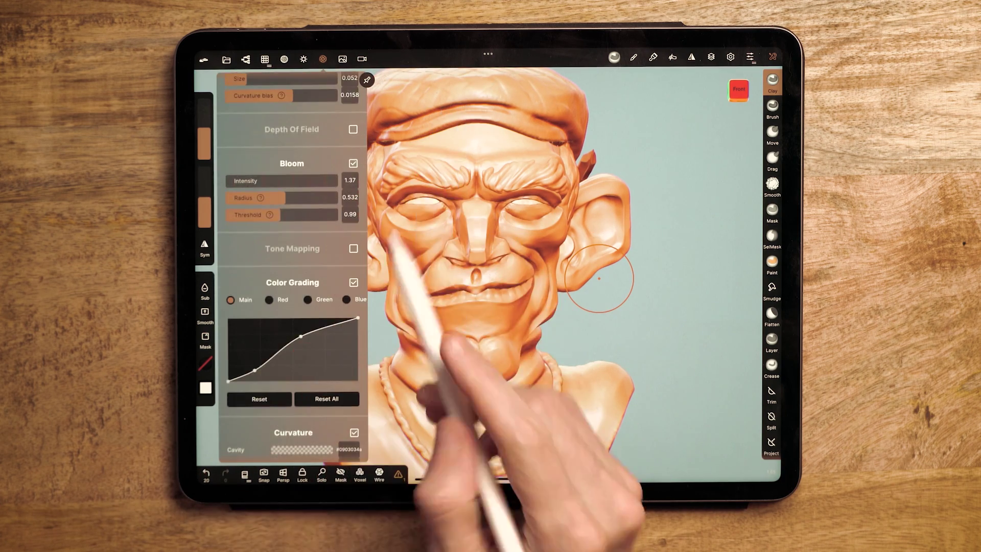
click(353, 296)
scroll(356, 286, up, 1)
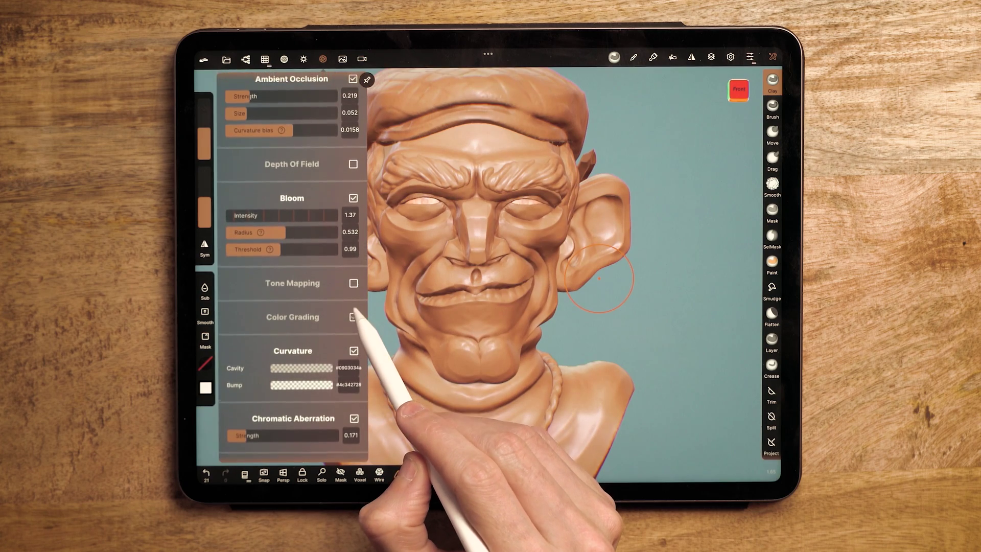
click(353, 316)
scroll(306, 230, down, 3)
scroll(307, 230, down, 2)
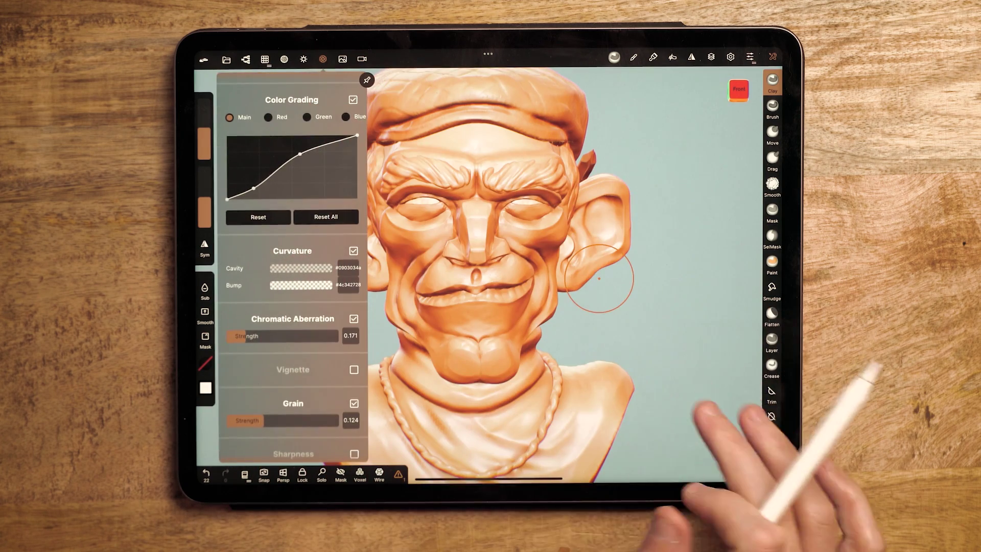
click(664, 372)
drag(664, 372, 506, 351)
scroll(562, 332, up, 5)
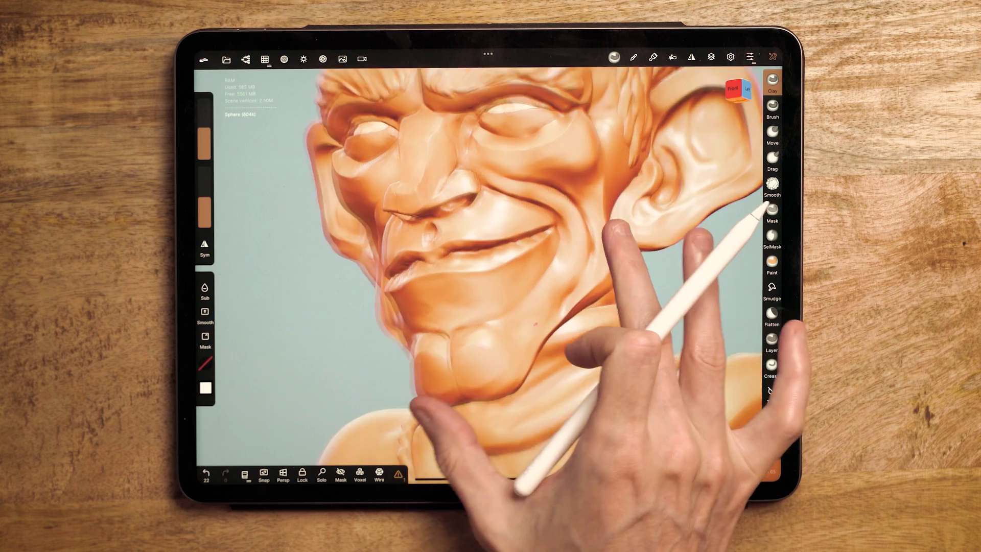
scroll(537, 357, up, 3)
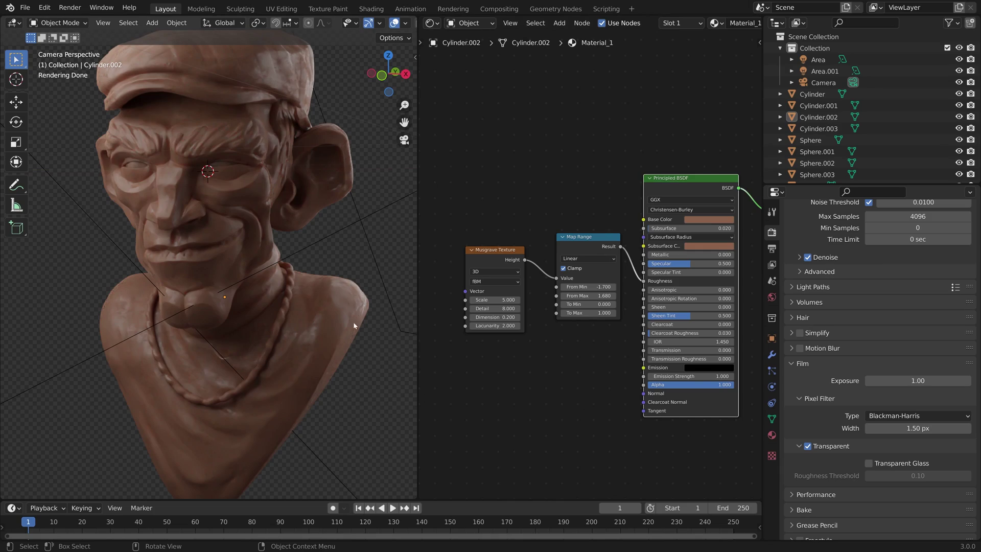
In Blender, adjust the Map Range node's From Min value in the bust material and render the image
drag(587, 286, 562, 286)
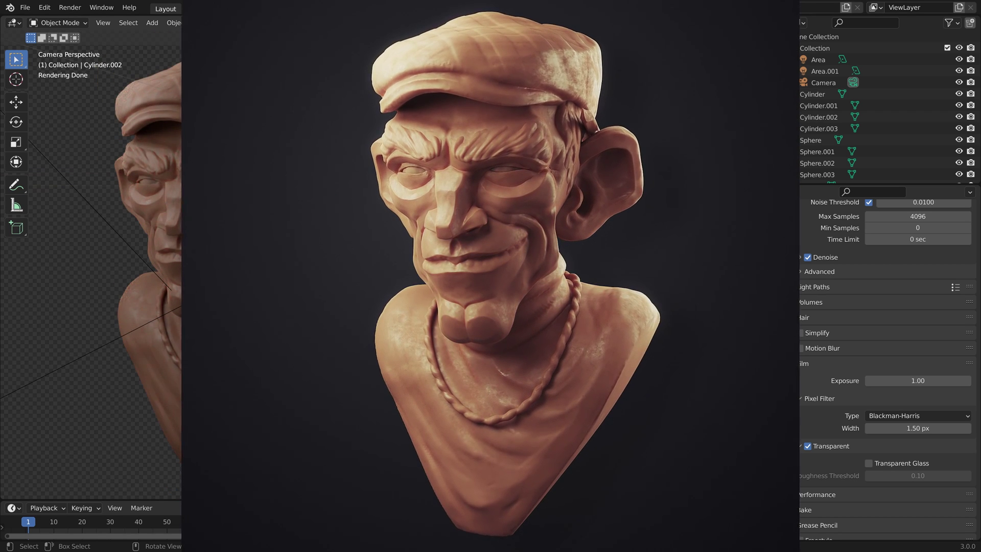
key(F12)
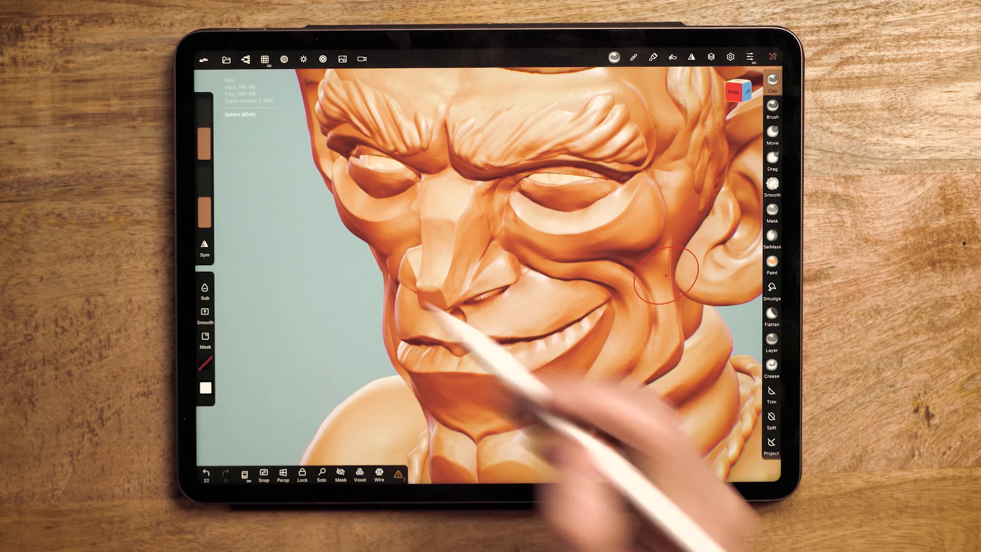
In Nomad Sculpt, export the whole project as glTF 2.0 with layers, vertex colors and textures, and send the file to Google Drive
click(226, 60)
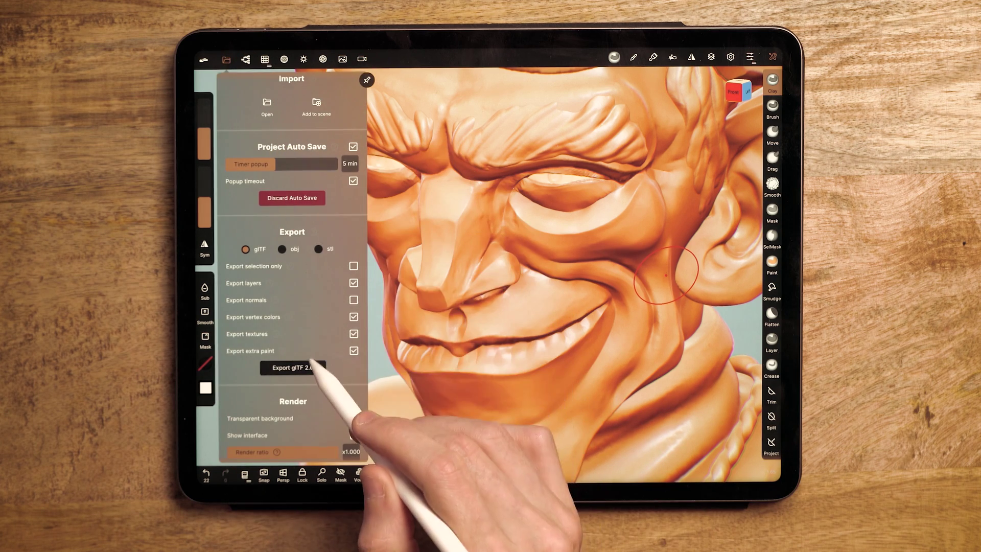
drag(328, 214, 353, 173)
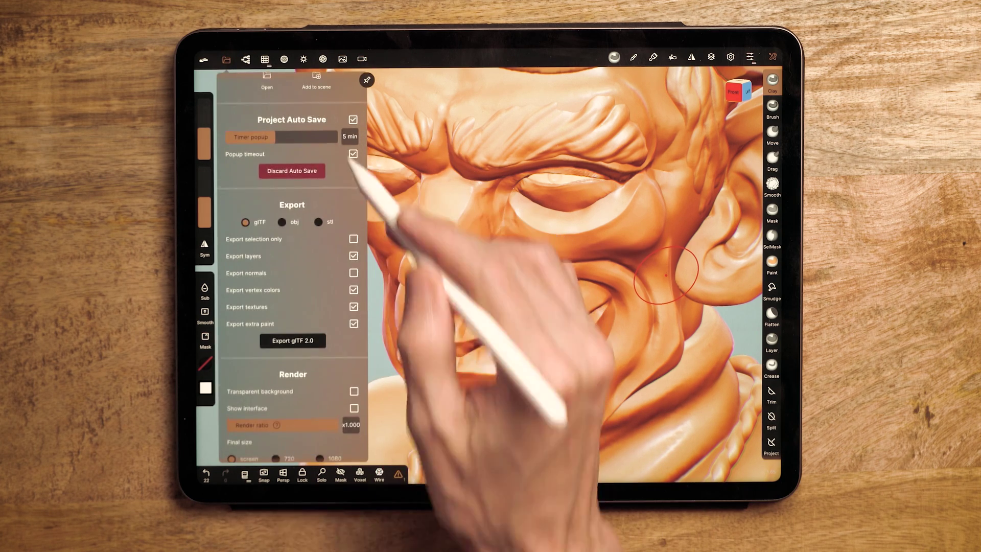
click(293, 344)
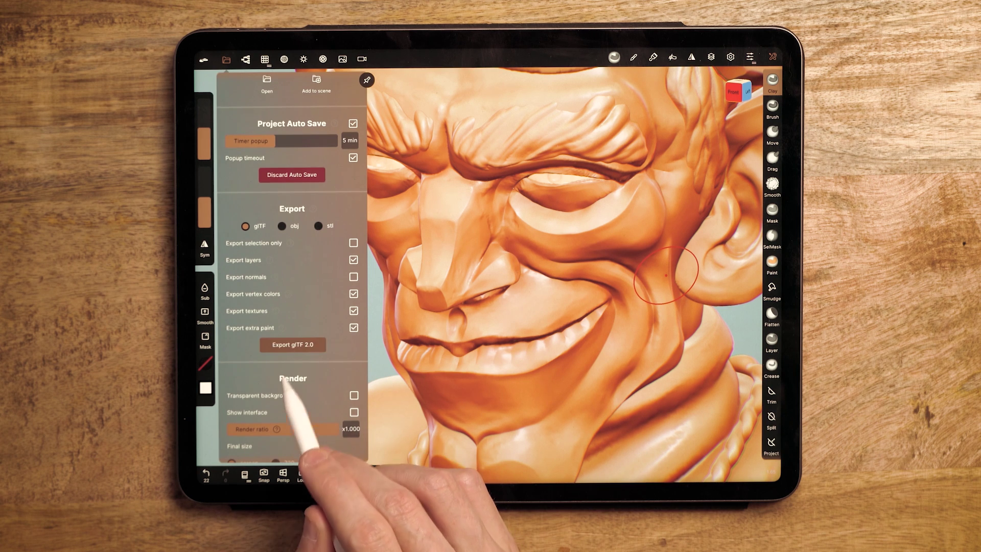
drag(424, 352, 312, 352)
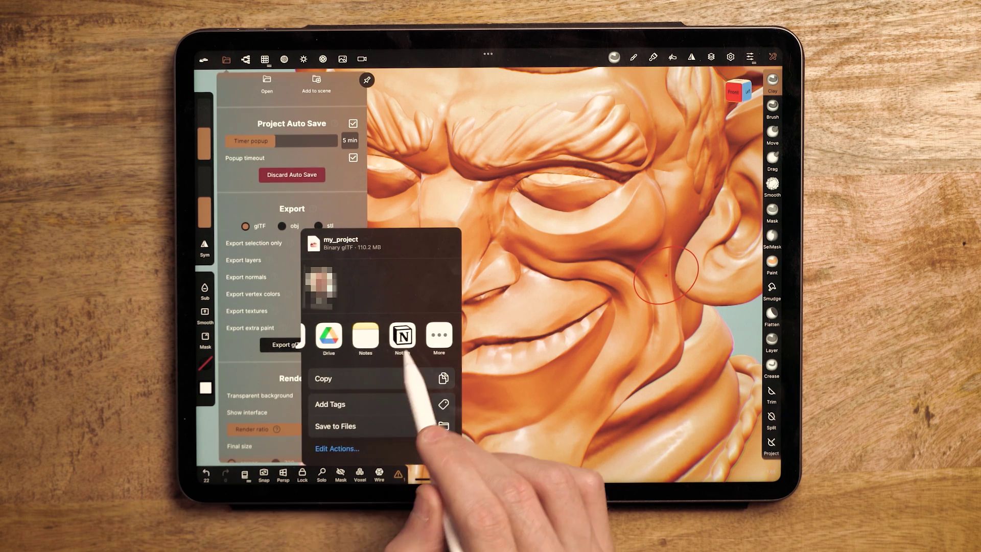
click(331, 338)
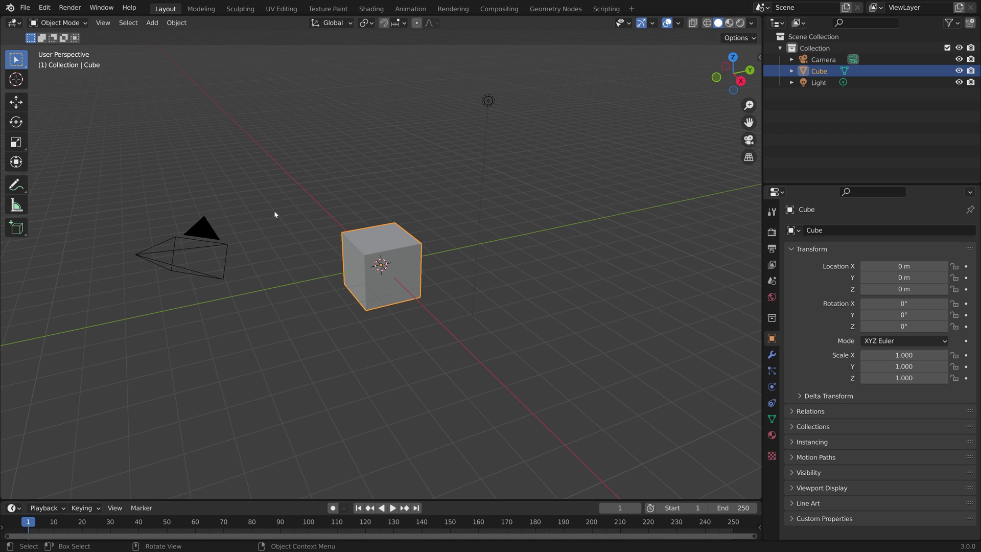
Switch to a new Blender scene and delete the default cube and light, keeping the camera
click(213, 222)
click(366, 261)
click(488, 101)
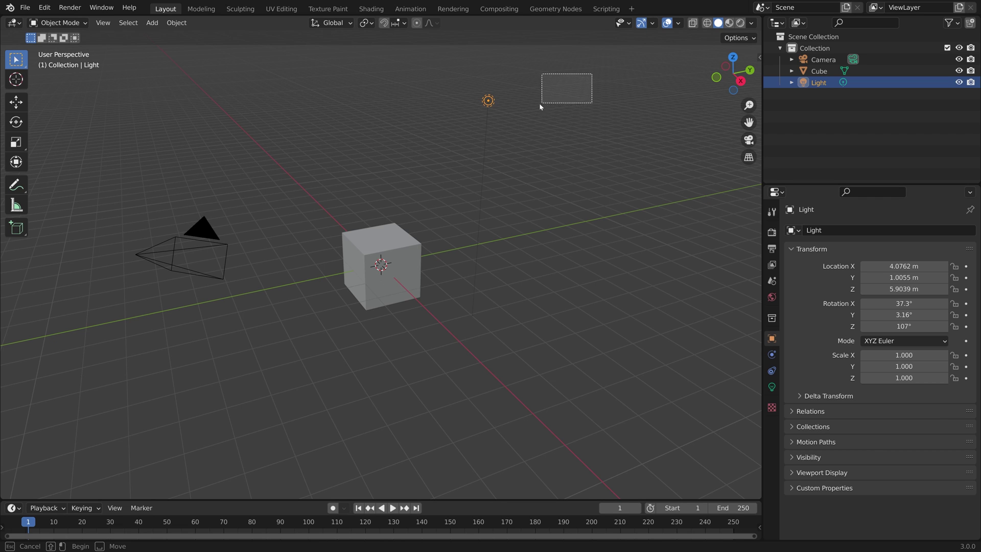
drag(540, 104, 289, 372)
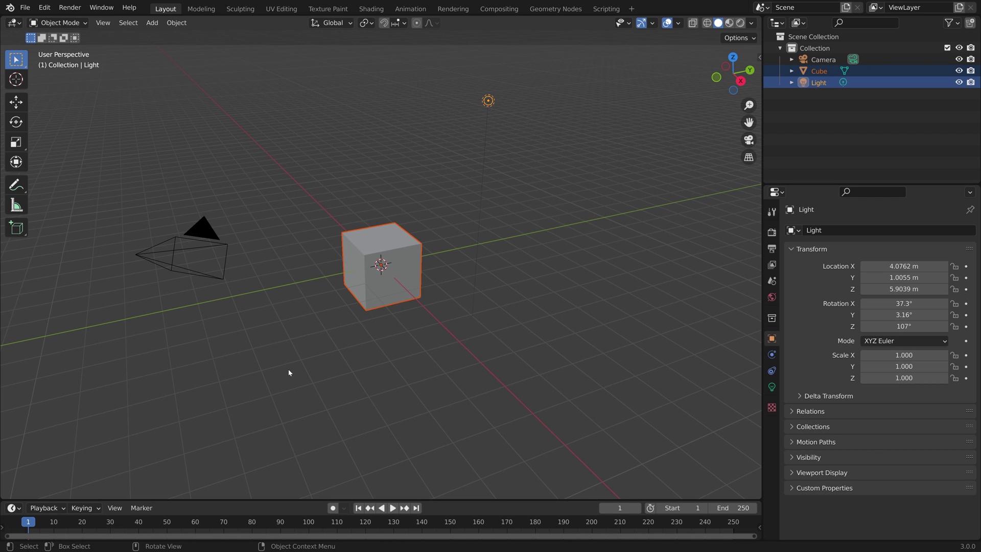
key(x)
click(248, 374)
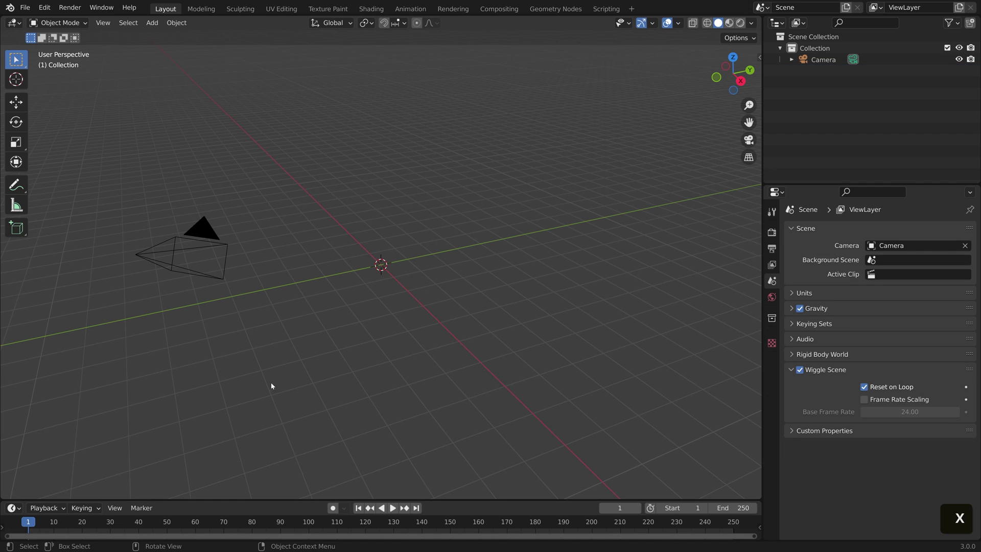
Import the glTF file Trev.glb from the 3DSketches sculpts folder
click(26, 11)
mouse_move(85, 166)
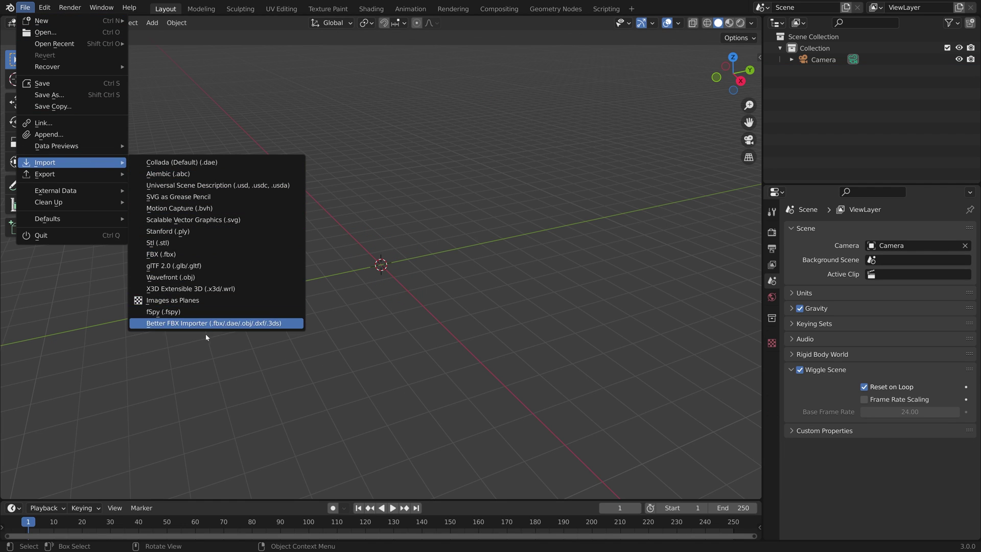
click(197, 266)
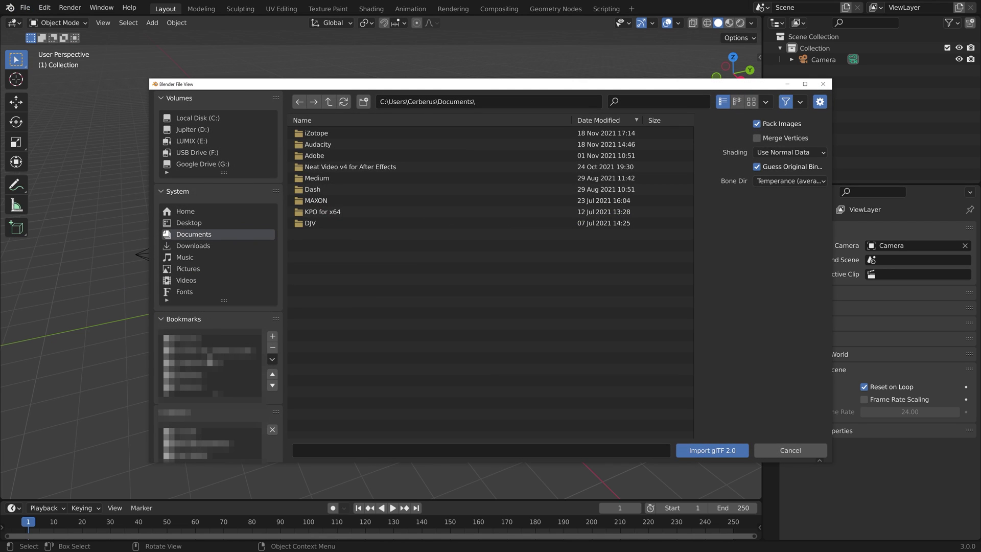
click(196, 434)
click(368, 200)
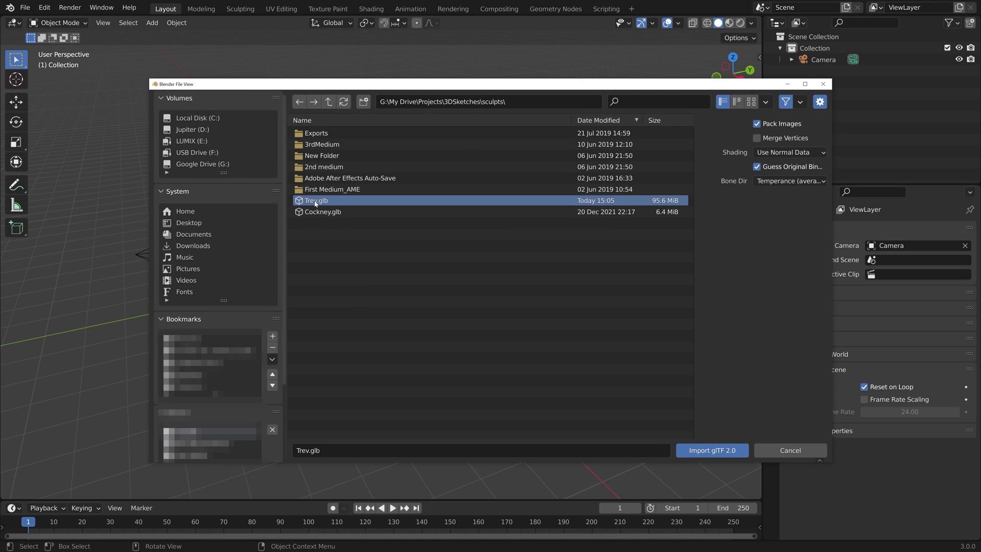
click(727, 450)
Delete the sun lights and extra camera that were imported with the bust
middle_drag(509, 324, 463, 320)
middle_drag(554, 320, 517, 292)
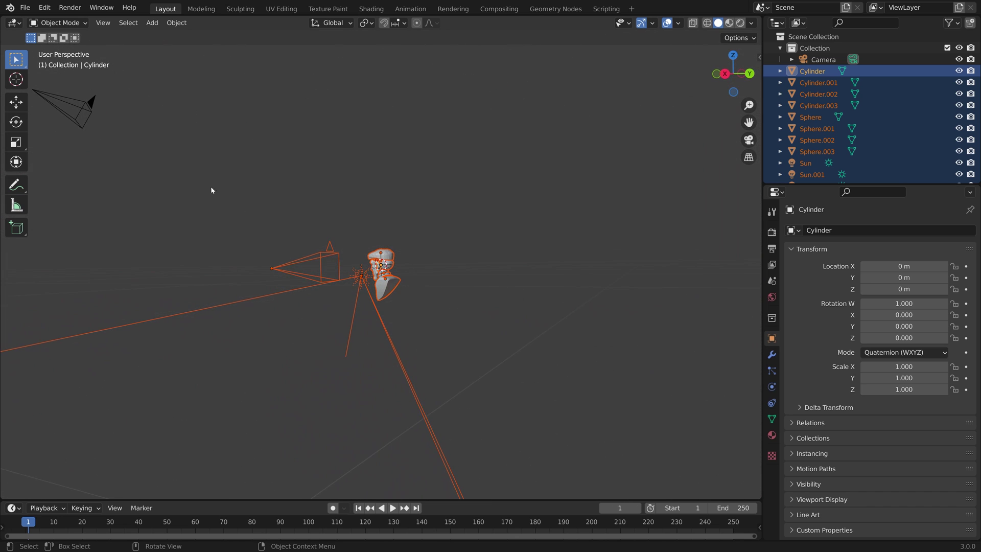
drag(209, 169, 367, 337)
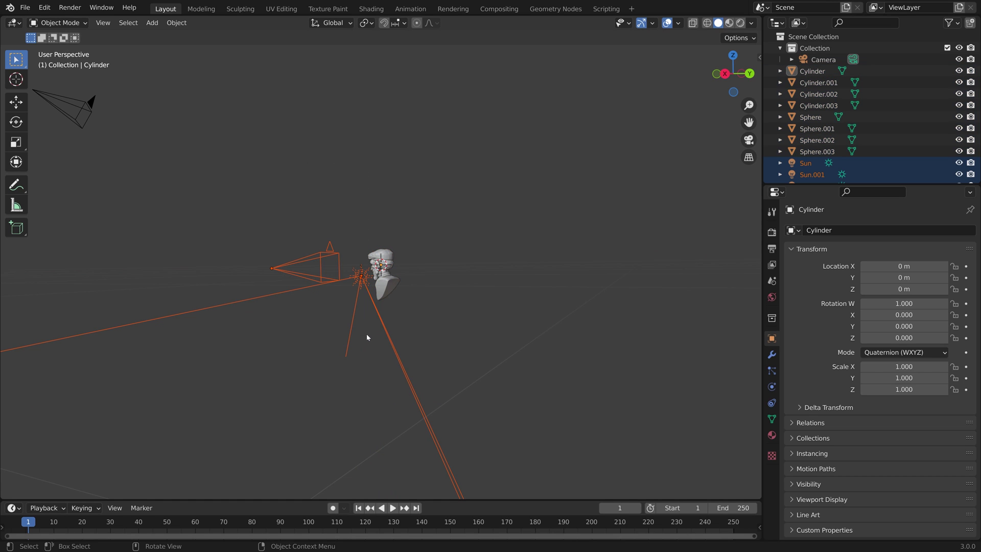
key(x)
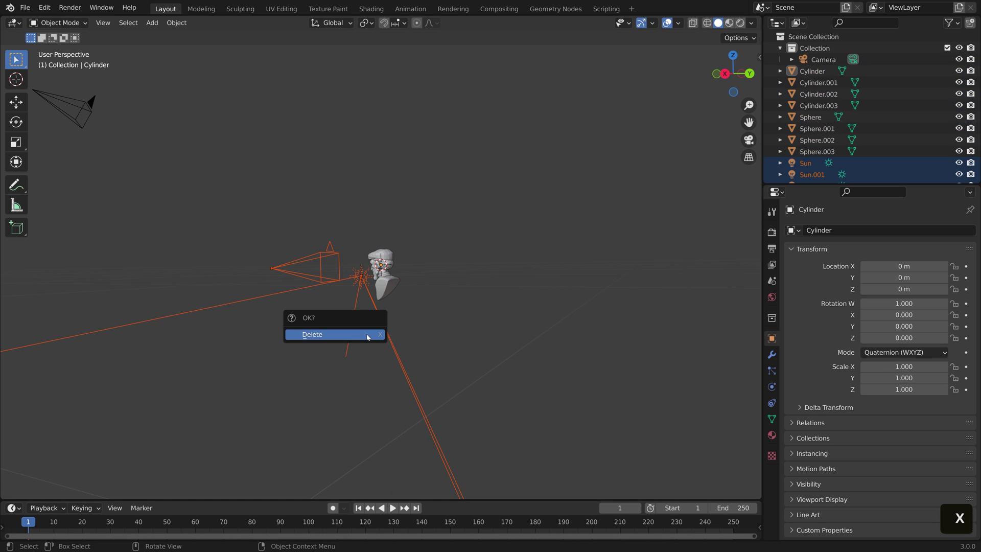
click(367, 335)
Frame the bust from the front and set the viewport to Material Preview using Scene Lights and Scene World
middle_drag(306, 223, 474, 309)
scroll(409, 308, up, 5)
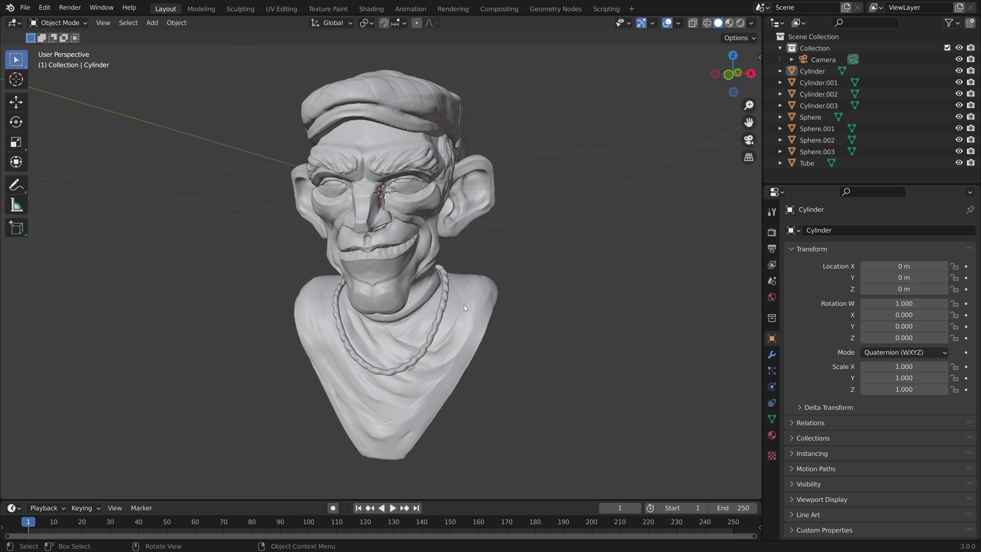
scroll(464, 306, down, 2)
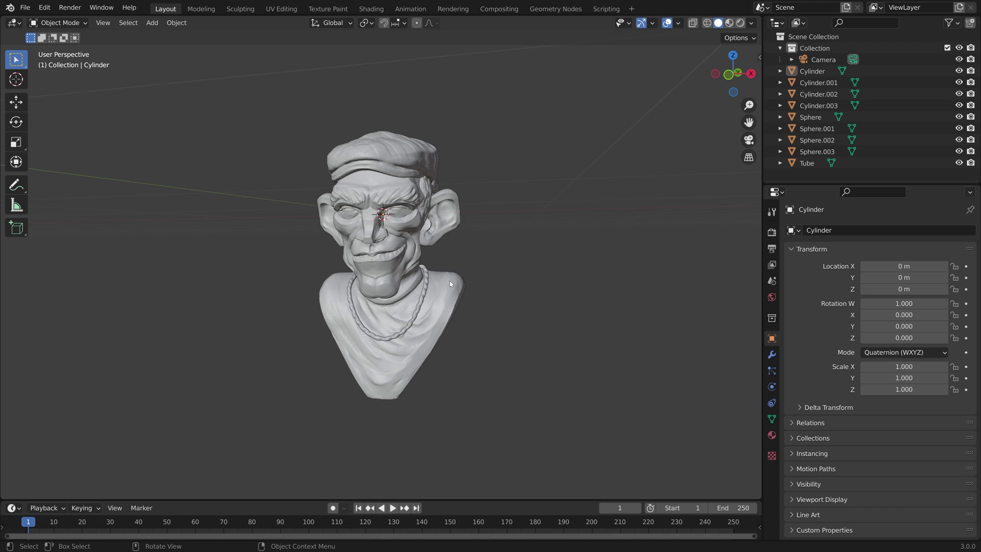
click(730, 23)
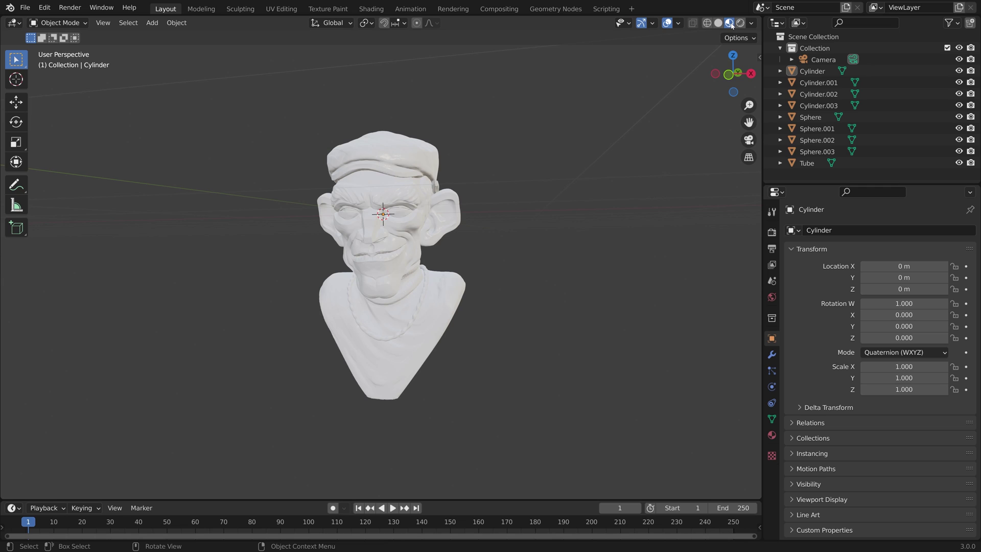
click(752, 23)
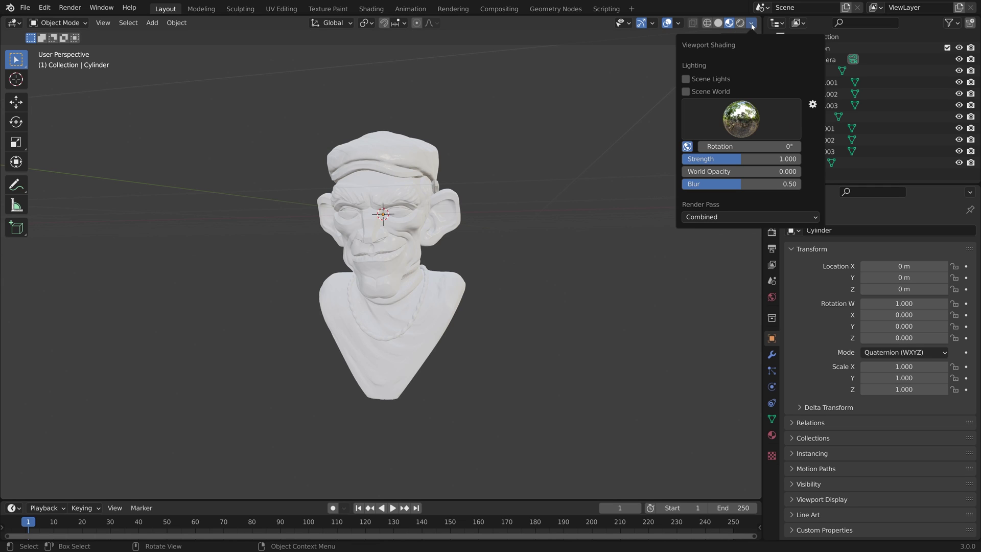
click(686, 79)
click(686, 92)
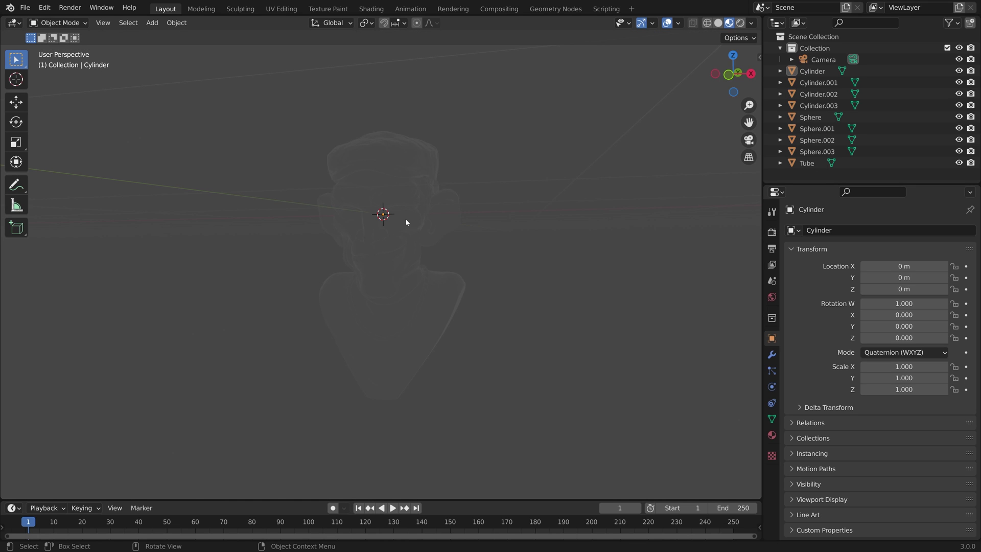
Add an area light and move it above and beside the head, to about X -0.86, Y -0.19, Z 0.64 m
key(shift)
key(shift+a)
mouse_move(406, 220)
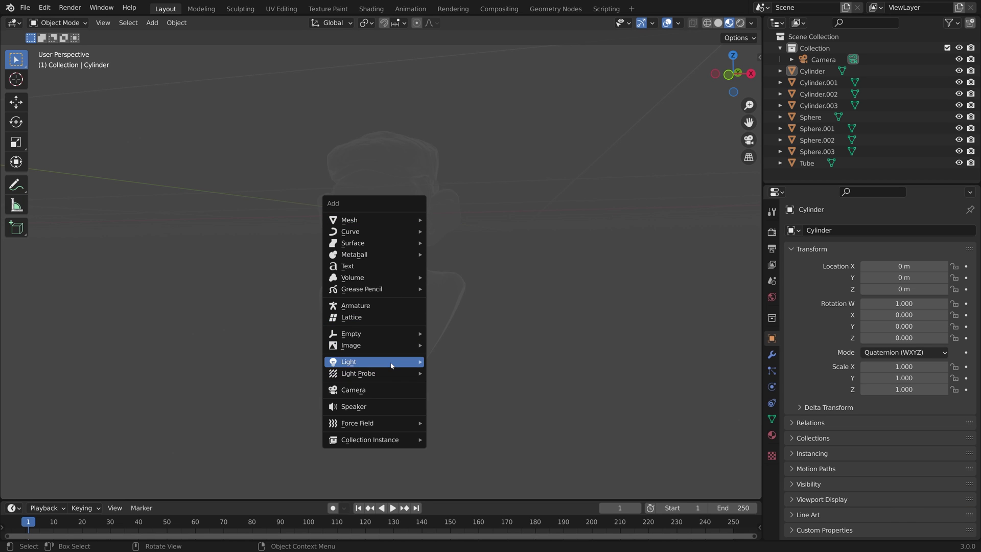
mouse_move(395, 362)
click(464, 400)
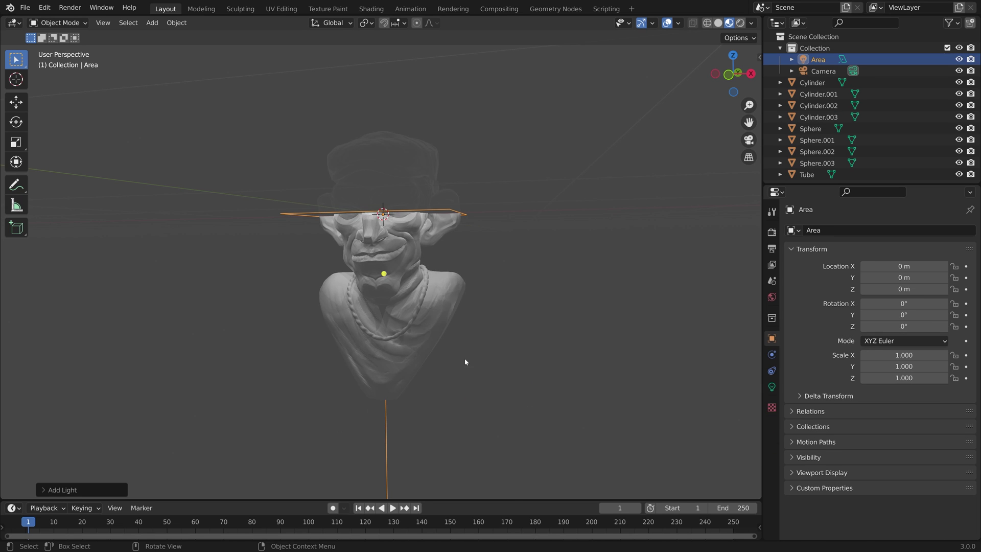
key(g)
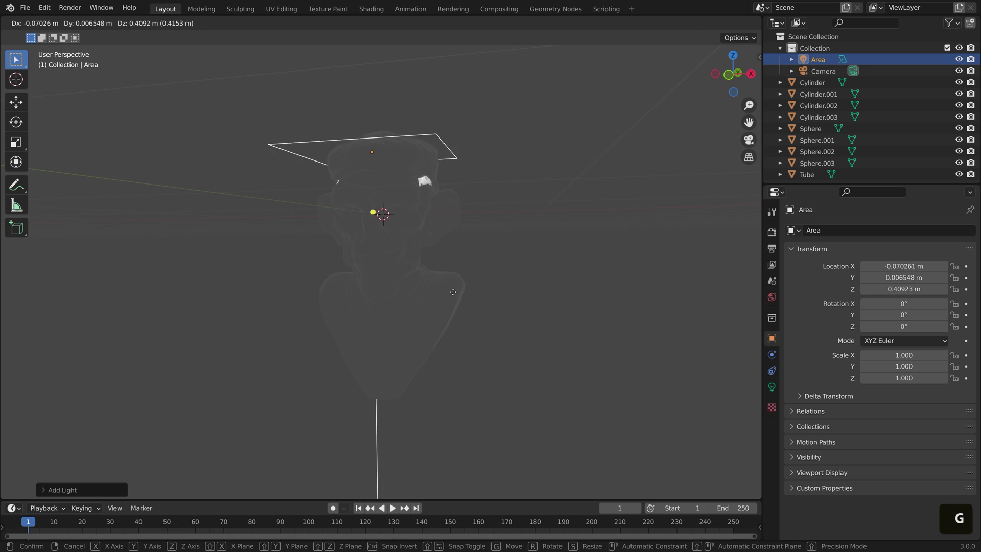
click(330, 263)
Rotate the area light toward the bust, to about X 9.8°, Y -35.4°, Z -0.9°, and scale it to about 1.59
key(r)
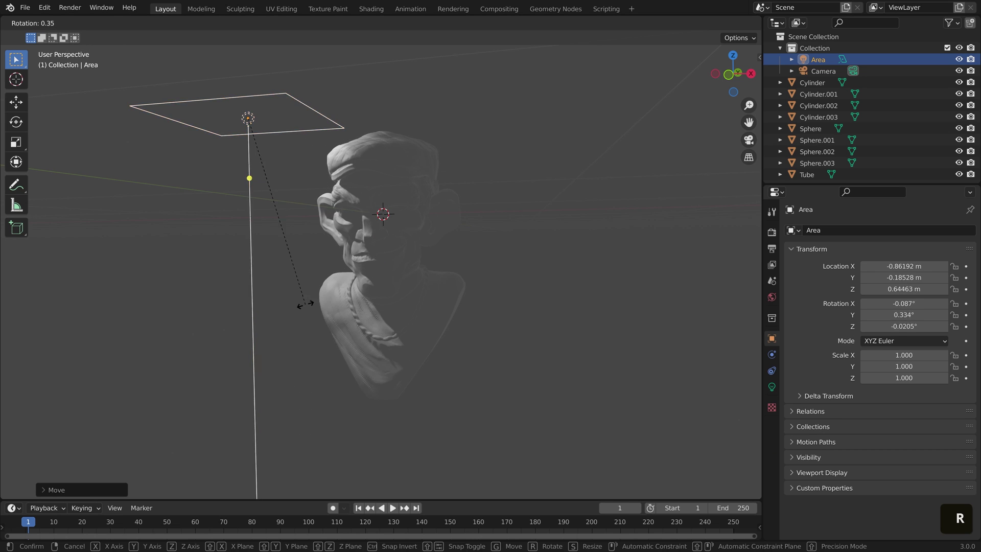
click(454, 267)
key(s)
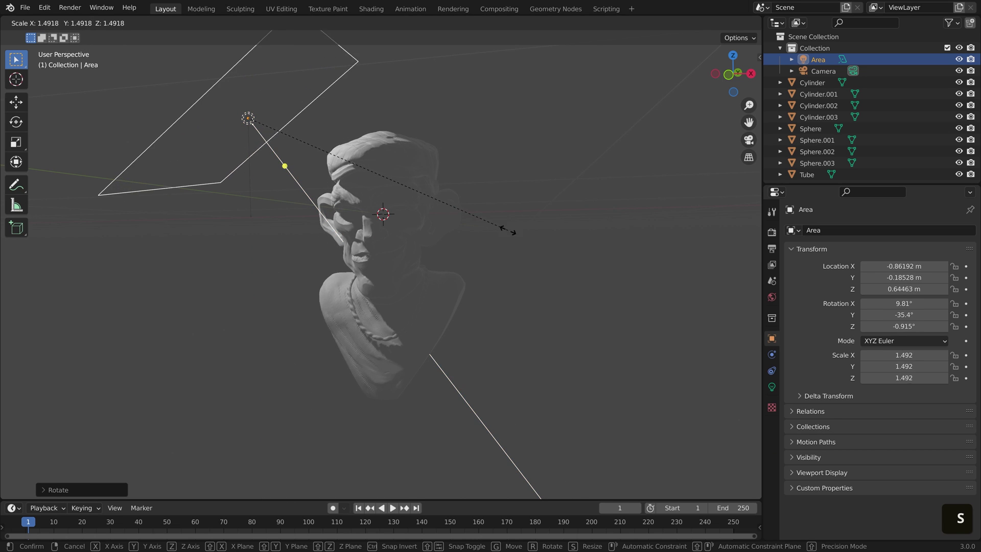
click(519, 242)
Move the area light forward to about X -0.68, Y -0.82, Z 0.51 m and rotate it to about 17.6°, -39.1°, 16.4° toward the face
middle_drag(367, 204, 406, 235)
key(g)
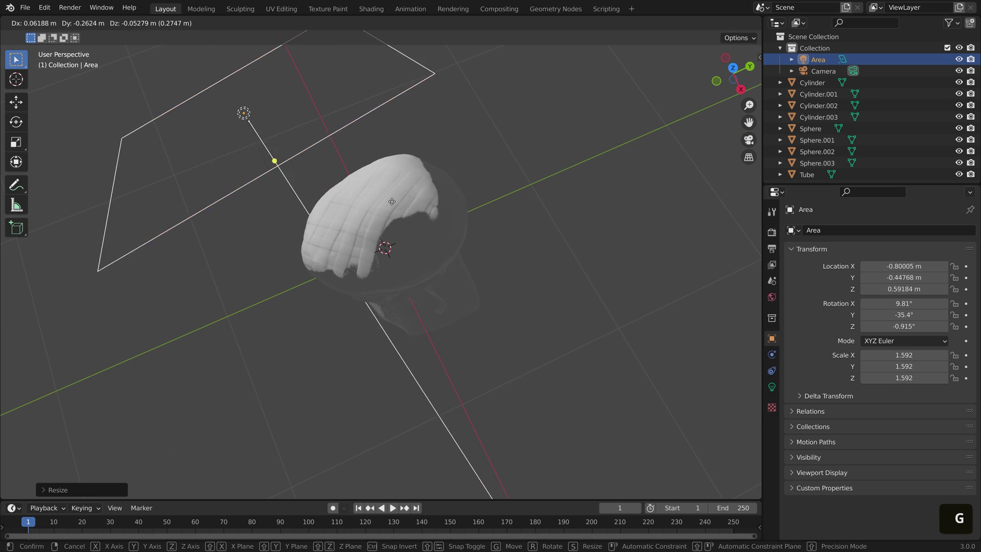
click(469, 292)
key(r)
click(416, 289)
middle_drag(416, 289, 475, 202)
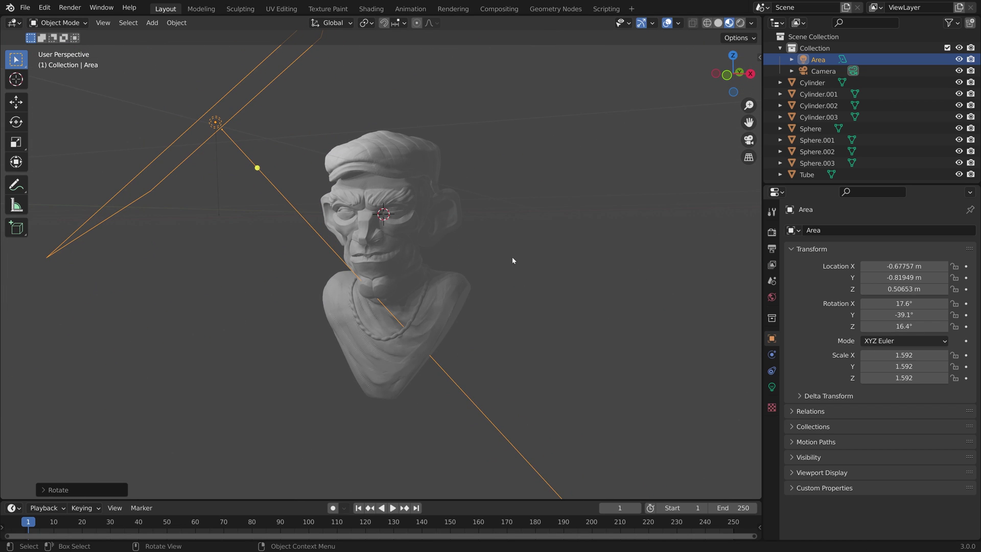
Duplicate the area light to the opposite side of the head, about X 0.74, Y -0.51, Z 0.22 m, and rotate it to about -3.3°, 80.1°, -12.8°
middle_drag(337, 250, 423, 261)
key(shift+d)
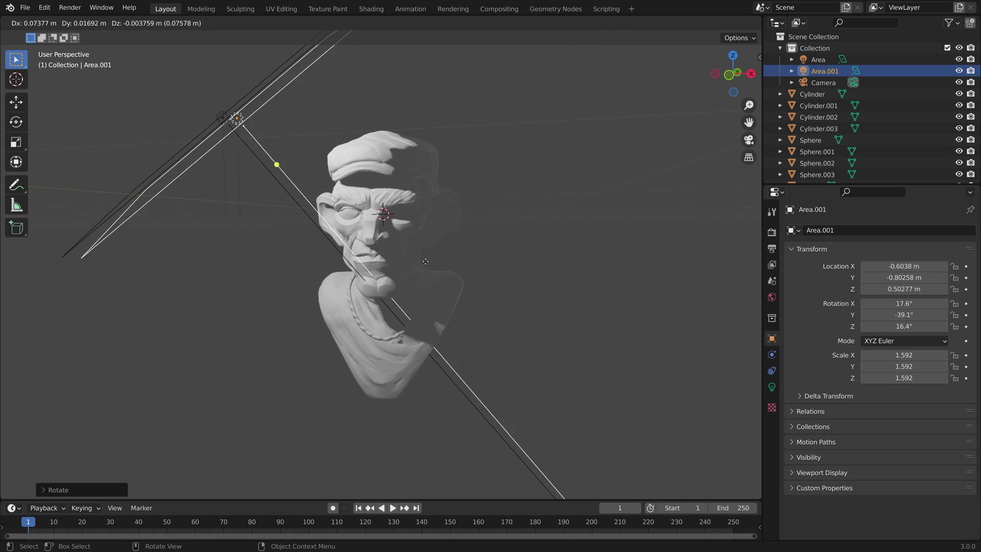
click(697, 311)
key(r)
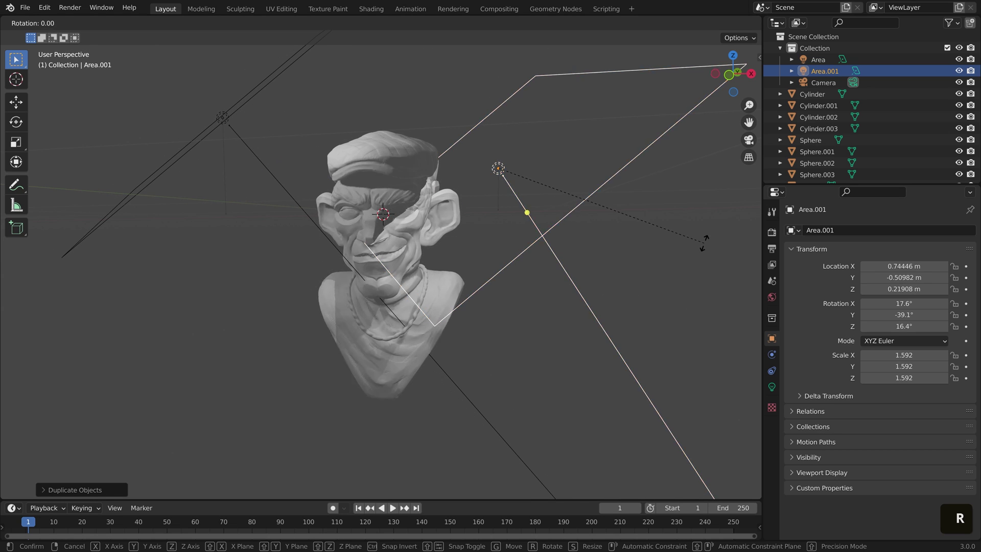
click(484, 245)
Move the duplicated light behind the head to about X 0.73, Y 0.55, Z 0.45 m and rotate it to about -9.1°, 68.4°, 37.1°
middle_drag(484, 246, 502, 336)
key(g)
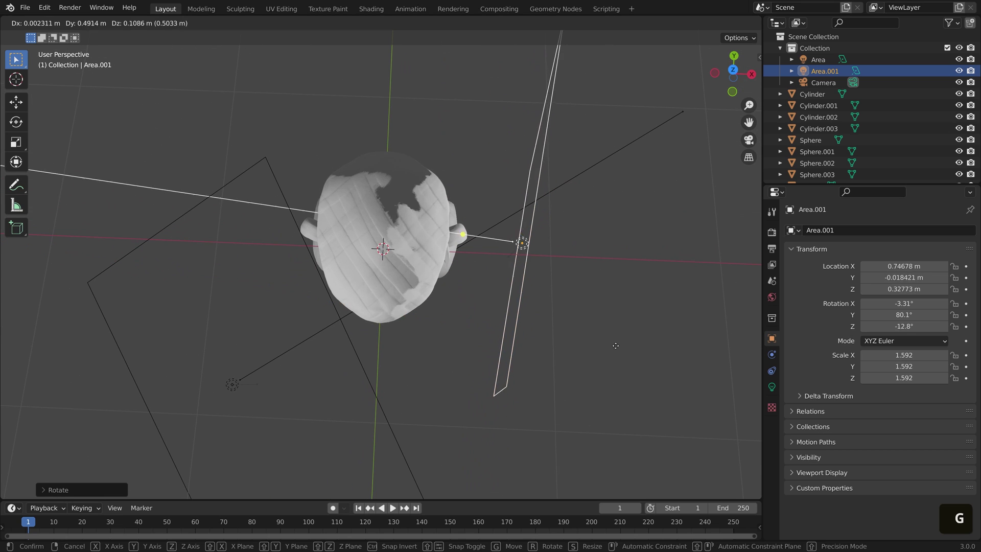
click(618, 243)
key(r)
click(657, 344)
middle_drag(657, 344, 599, 320)
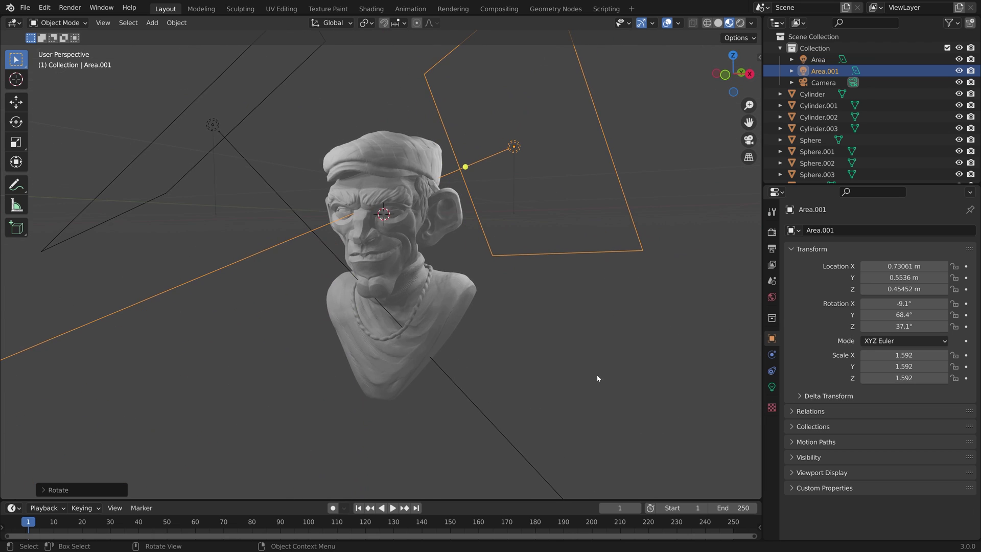
Lower the duplicated area light behind the bust to about X 0.82, Y 0.56, Z 0.00 m
middle_drag(597, 375, 556, 354)
key(g)
click(620, 313)
middle_drag(608, 315, 560, 313)
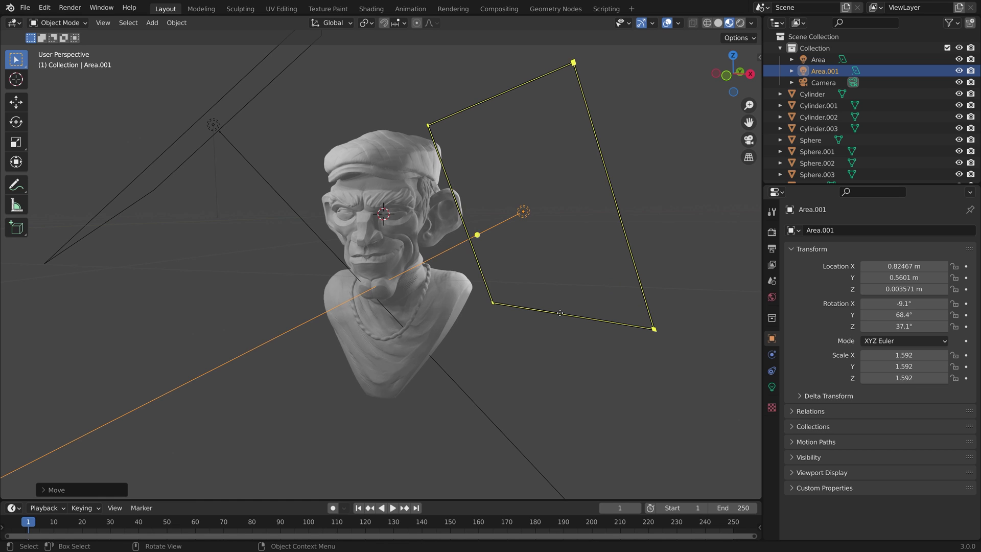
Give the cap's material a brown base color of about H 0.044, S 0.728, V 0.263 and a roughness of about 0.641
scroll(390, 210, up, 2)
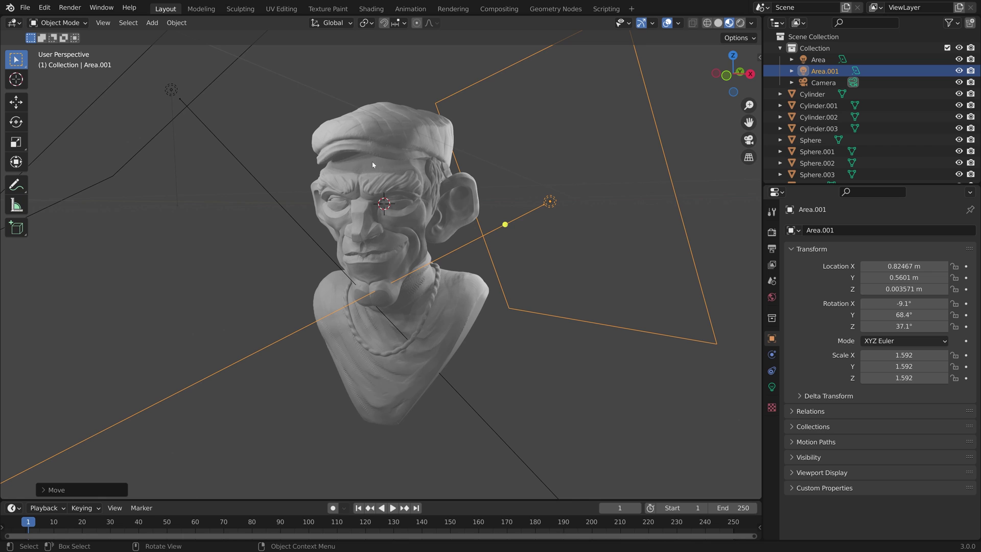
click(433, 185)
click(393, 203)
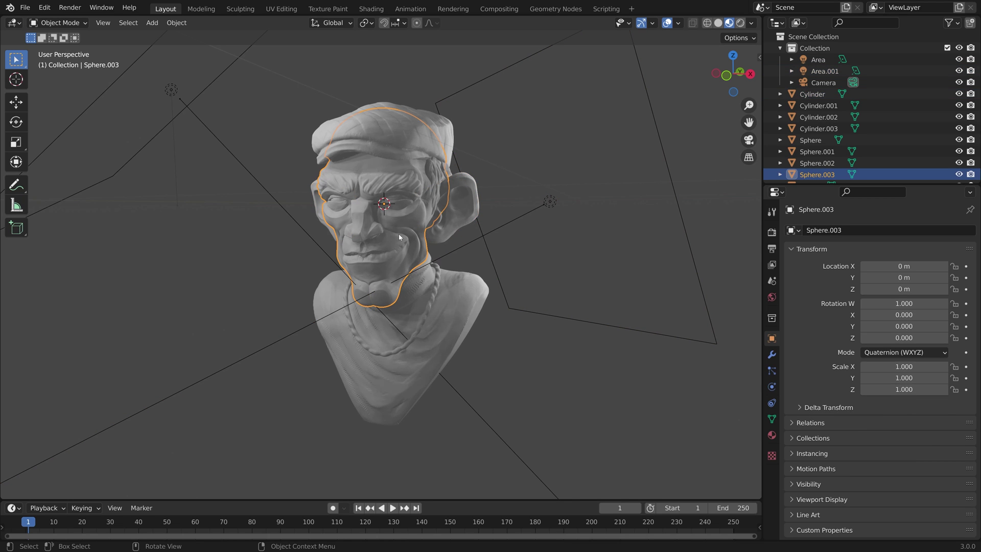
click(463, 294)
click(381, 121)
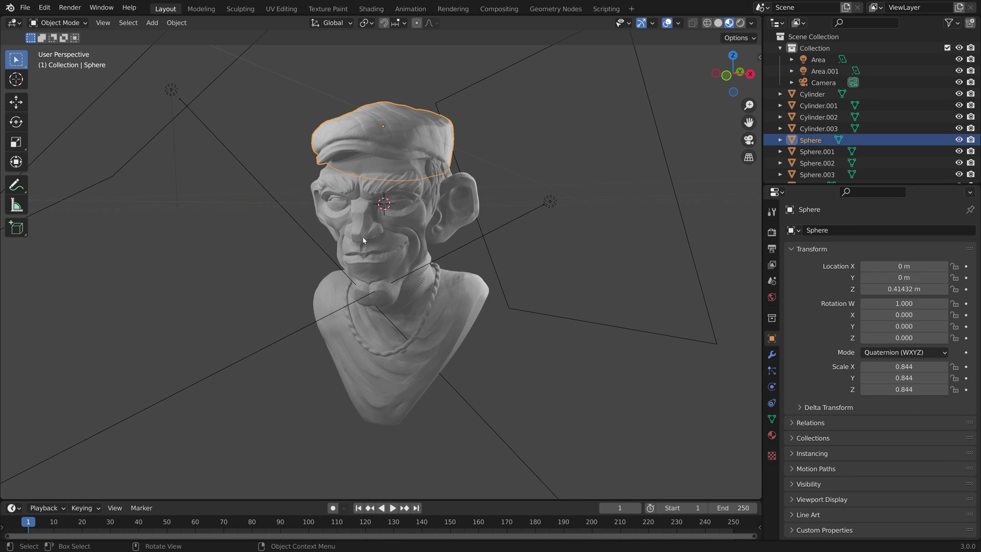
click(771, 436)
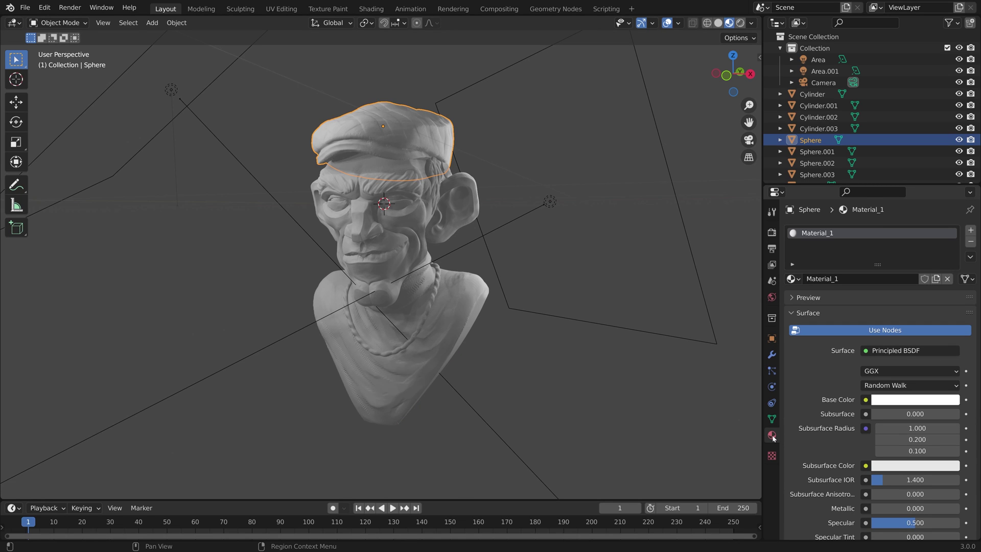
click(901, 401)
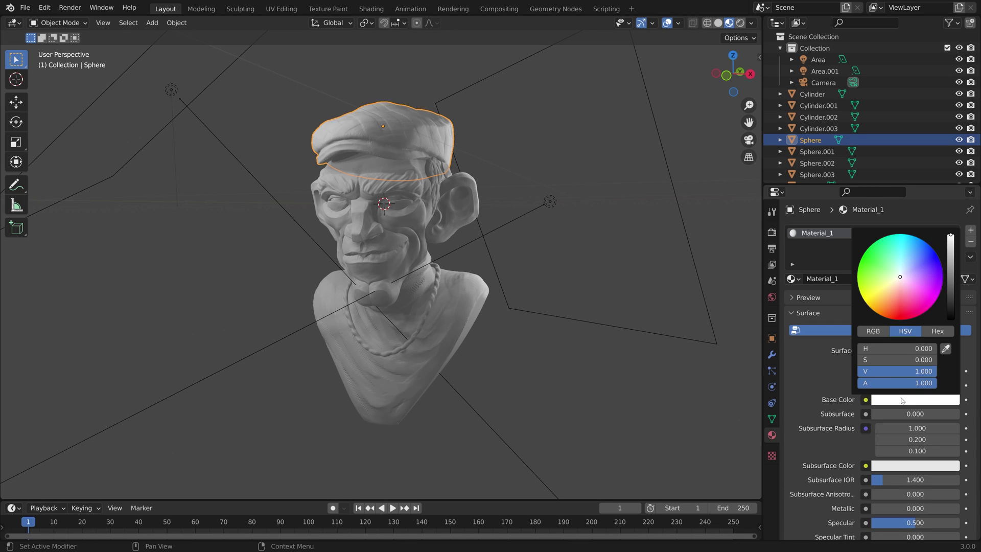
drag(896, 320, 893, 297)
scroll(894, 298, down, 15)
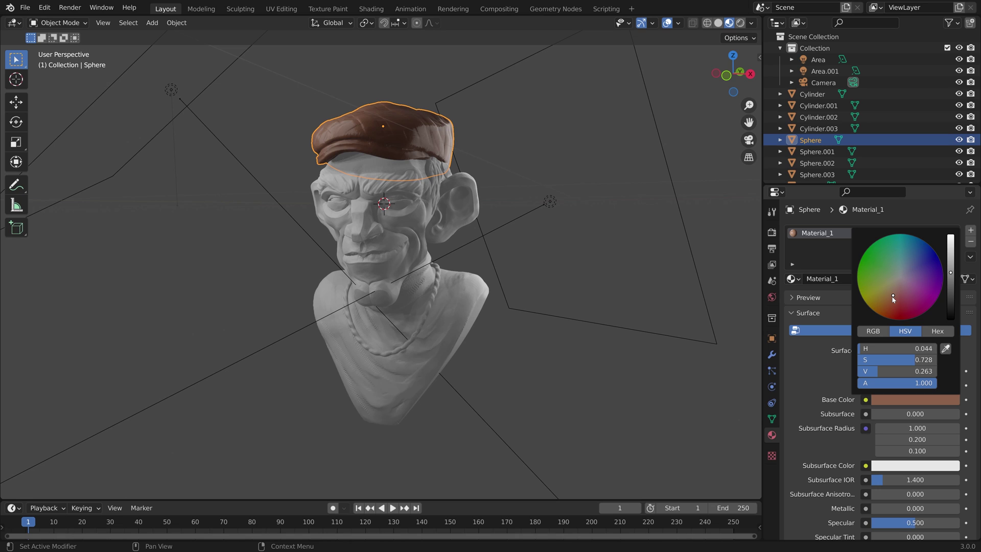
scroll(820, 344, down, 8)
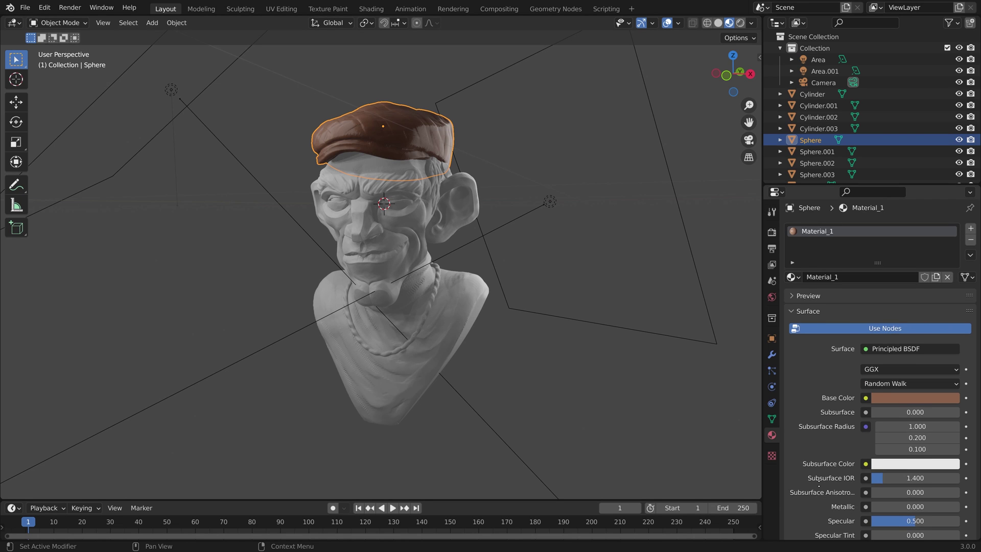
drag(915, 398, 946, 398)
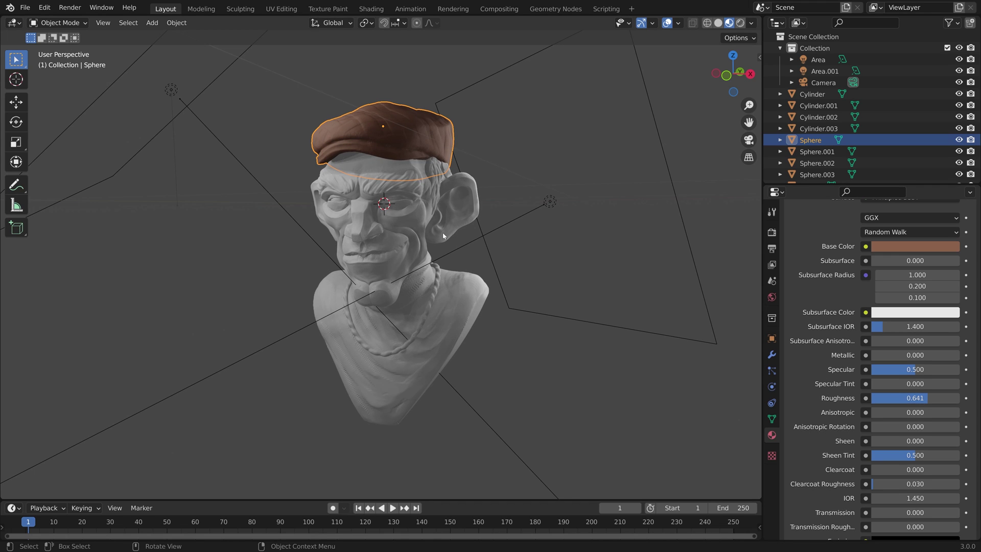
Link the cap's material to all the other parts of the bust, then clear the selection
key(a)
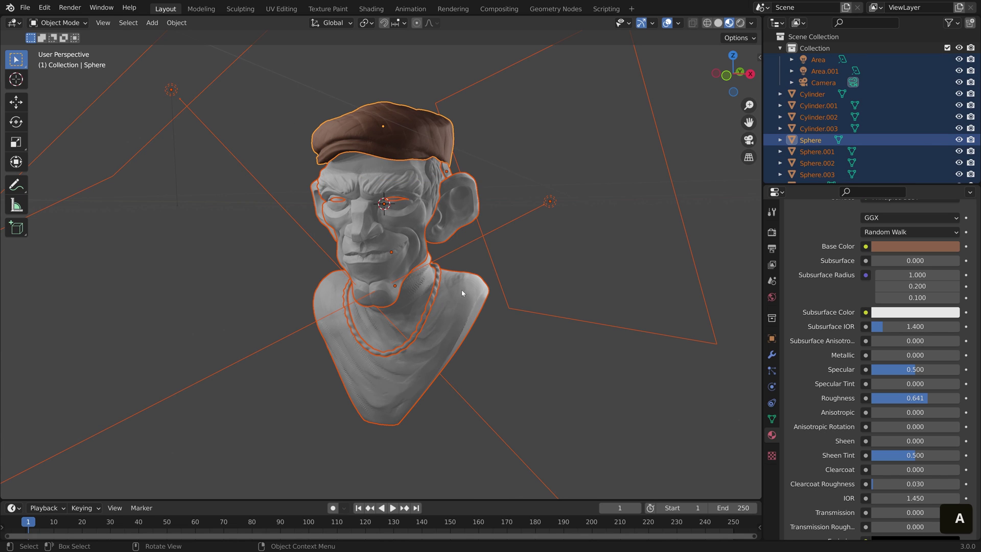
key(ctrl+l)
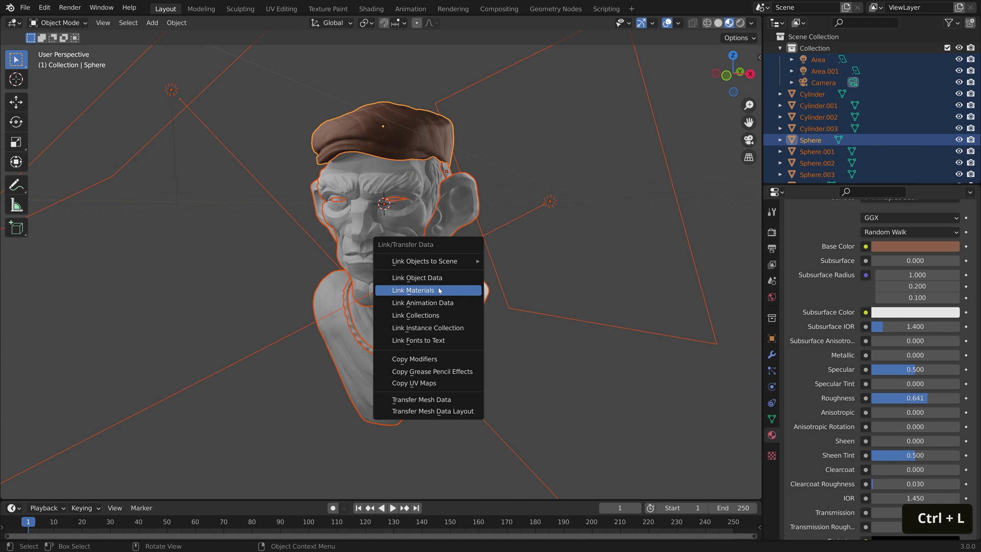
click(439, 290)
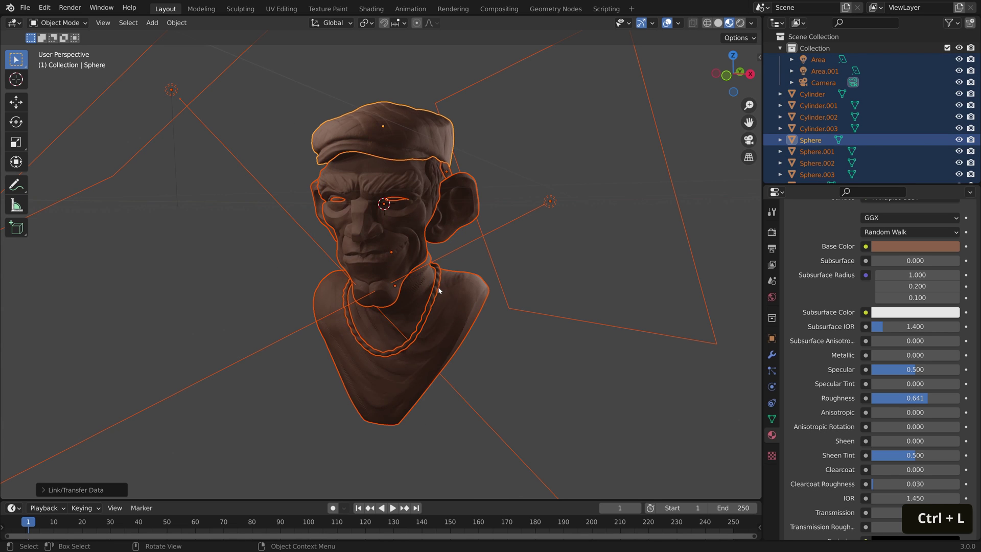
click(552, 306)
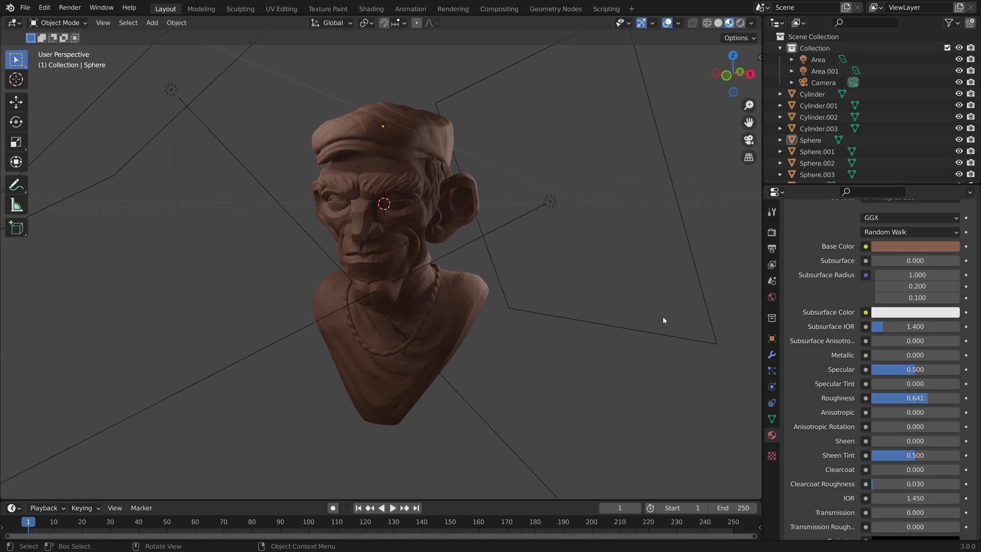
Set the render engine to Cycles and its device to GPU Compute
click(772, 233)
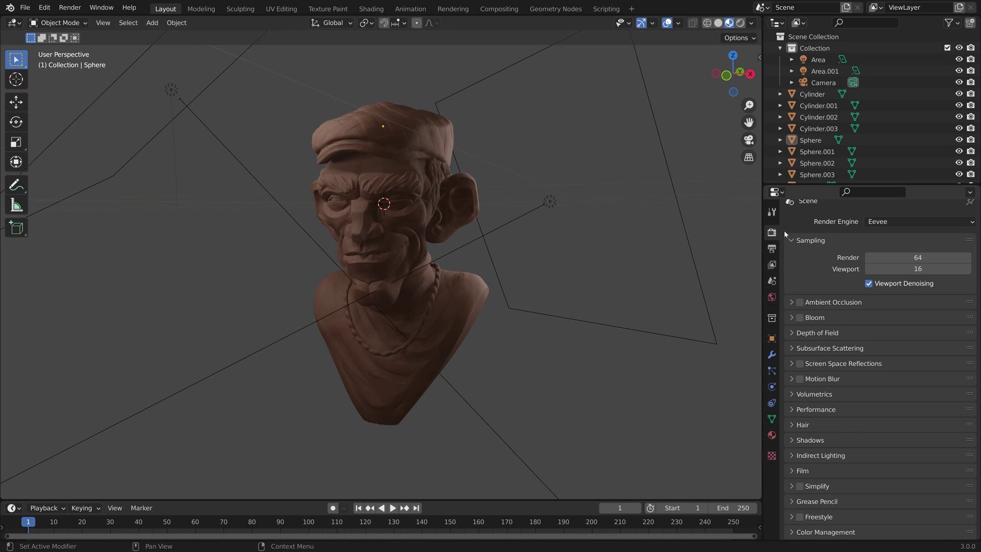
click(887, 220)
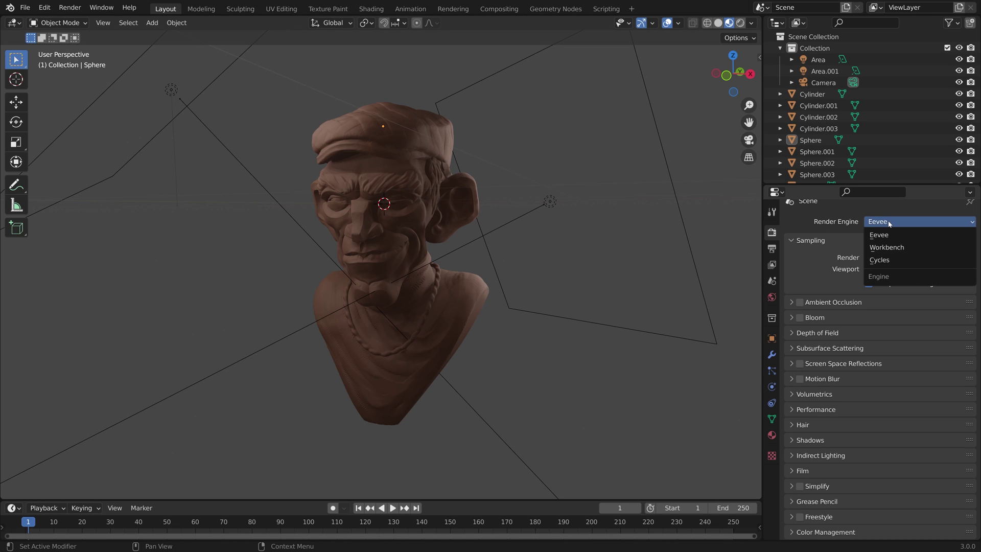
click(899, 260)
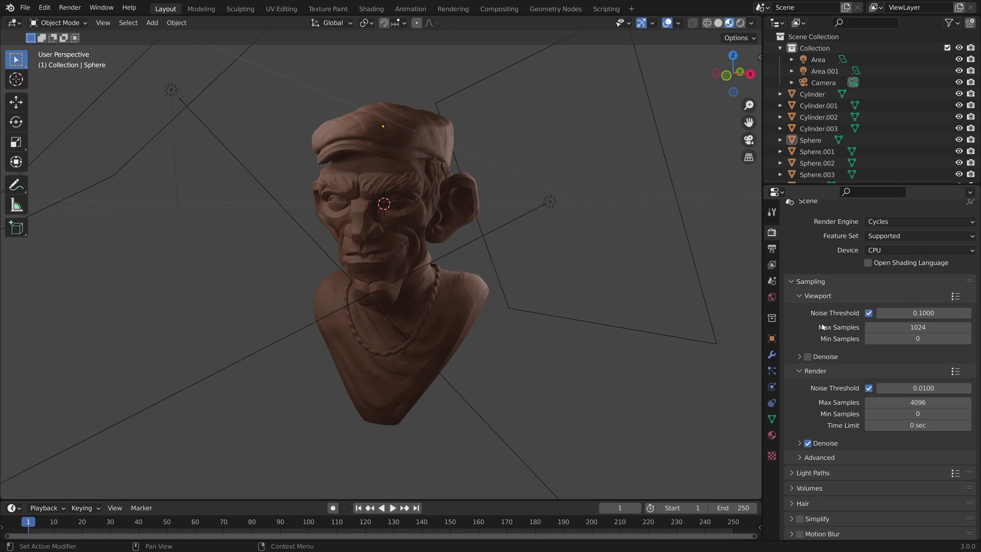
click(876, 252)
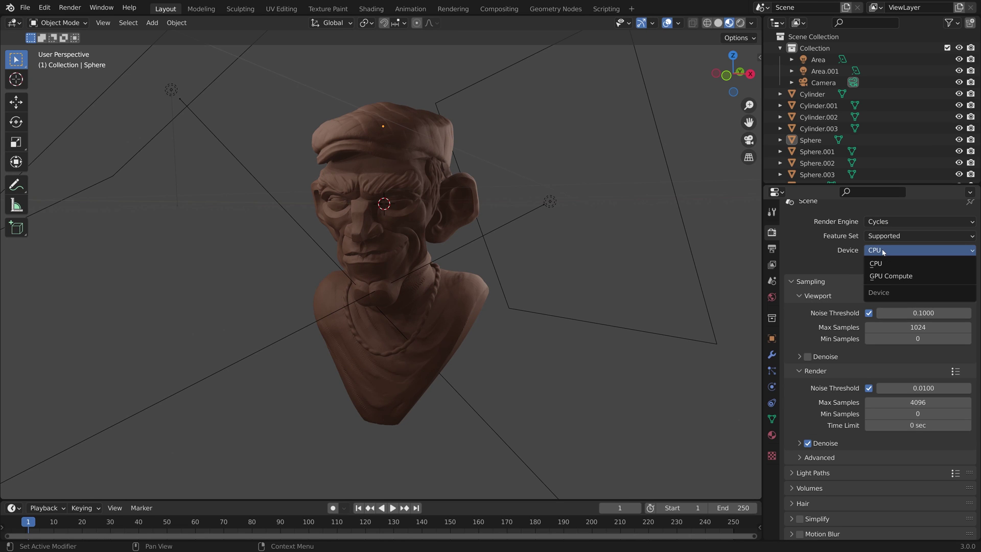
click(895, 276)
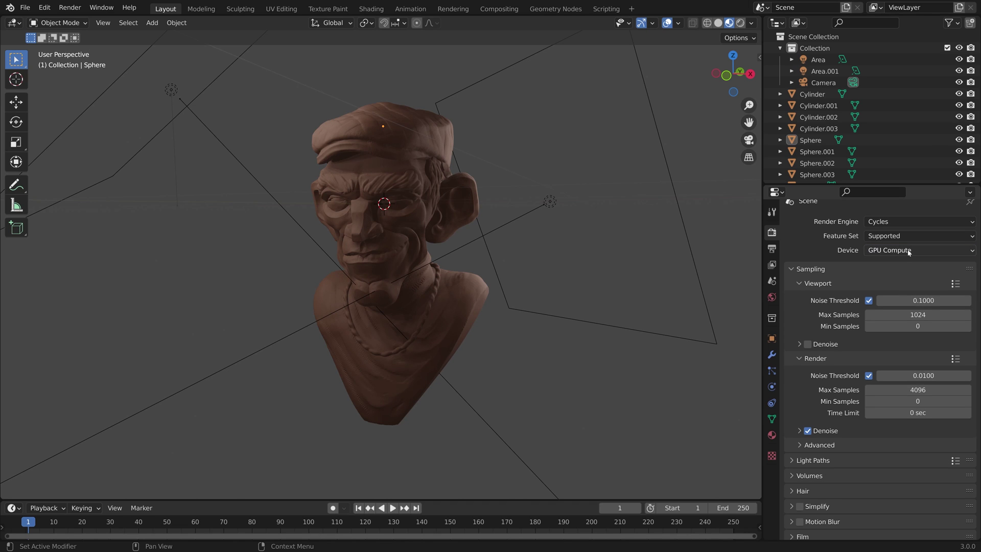
Enable viewport denoising, switch the viewport to Rendered shading and hide the viewport overlays
click(807, 344)
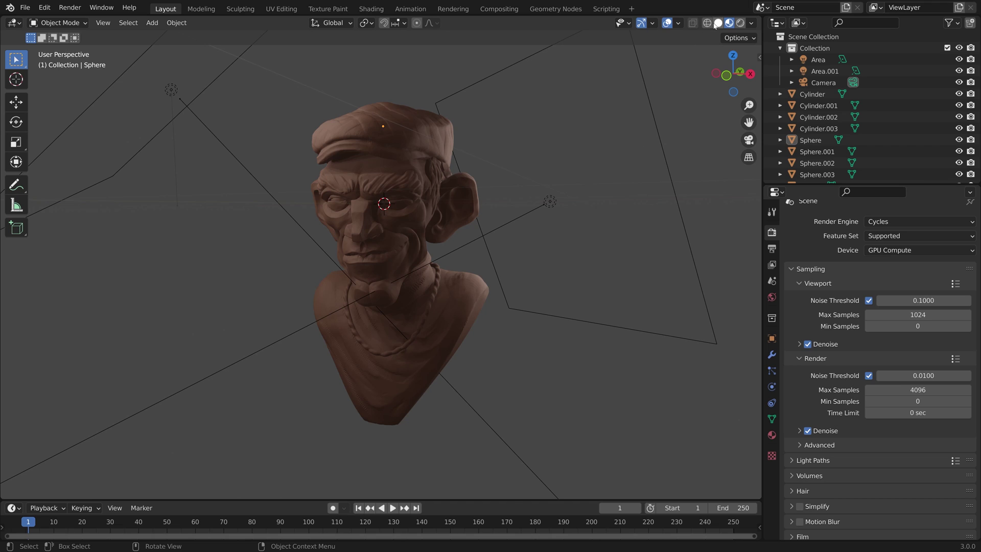
click(740, 23)
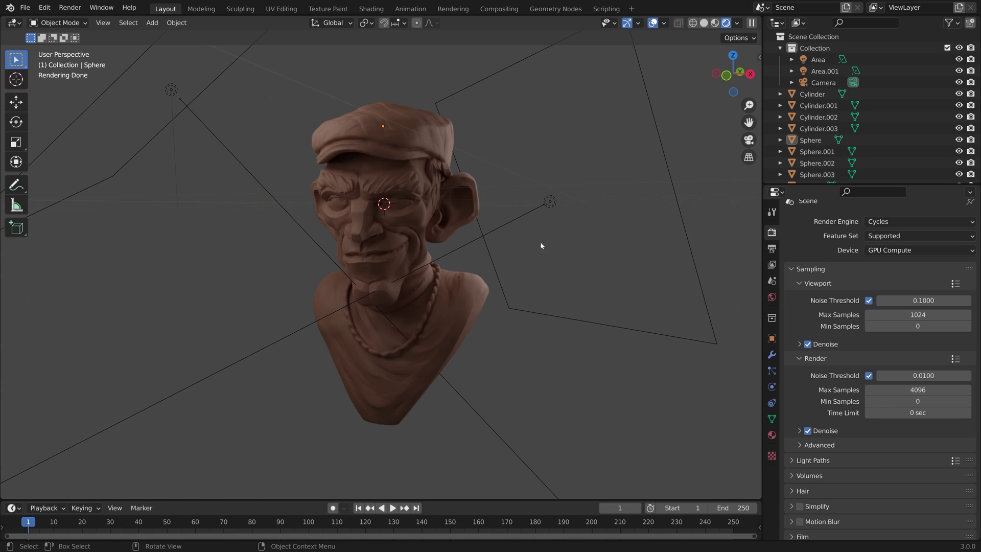
click(413, 129)
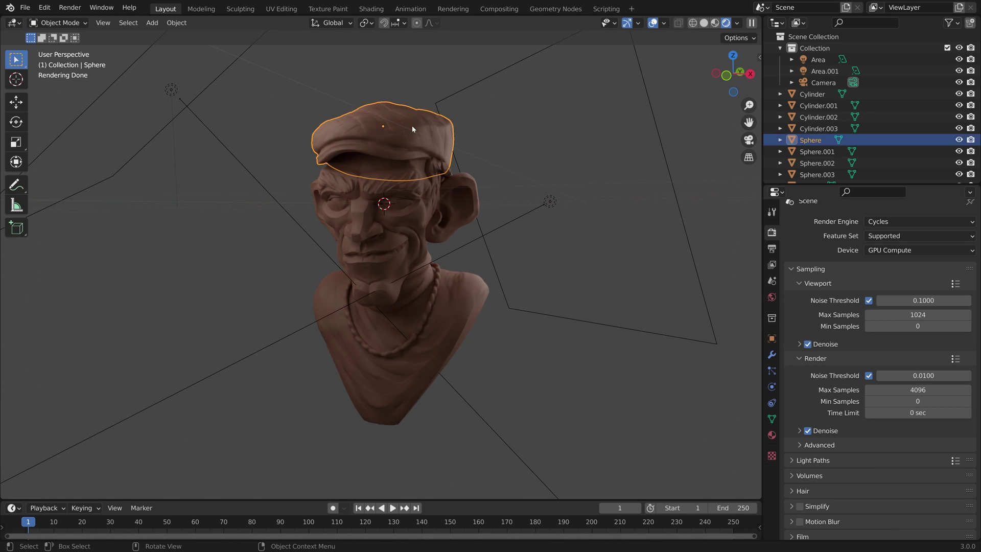
click(654, 23)
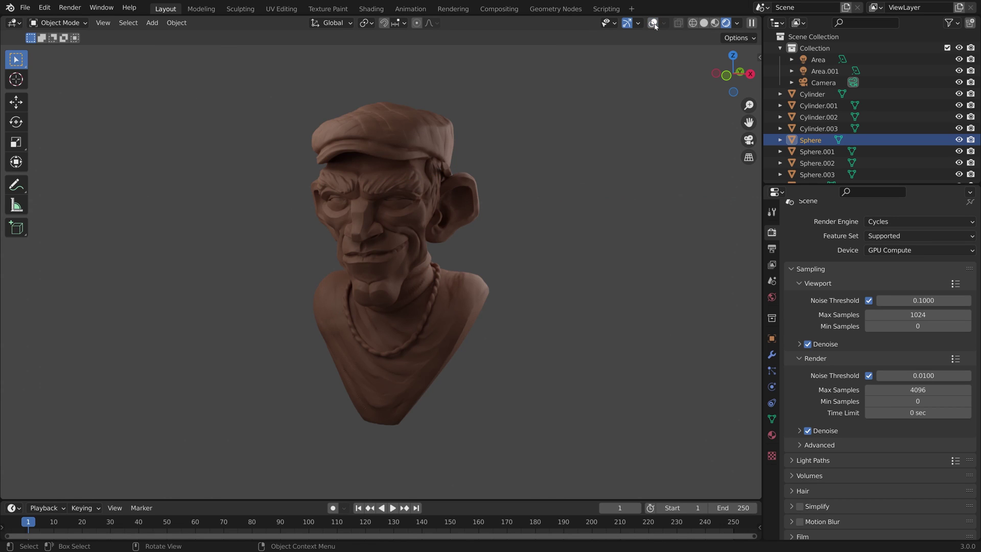
Copy the brown base color of the head's material to its subsurface color
click(398, 126)
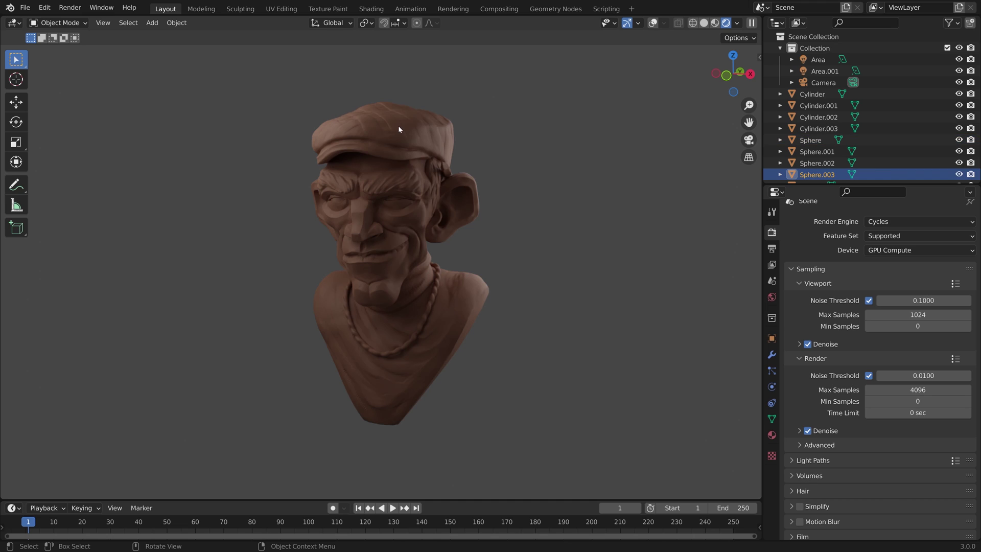
click(771, 436)
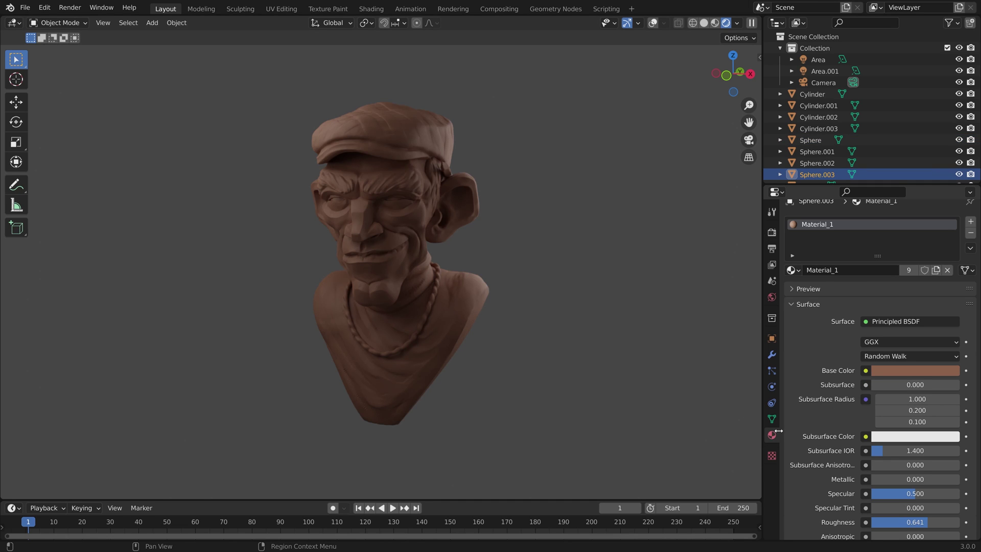
scroll(879, 360, down, 1)
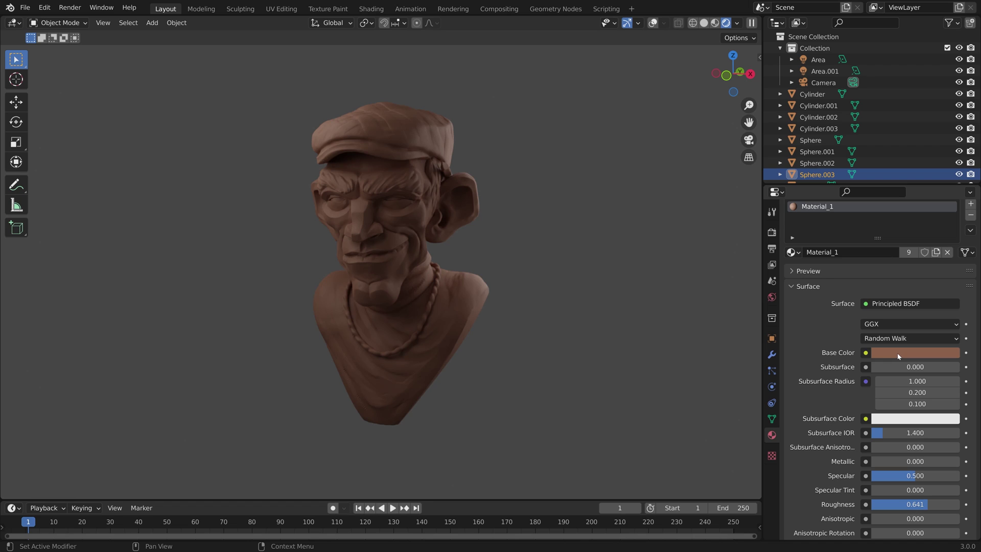
drag(898, 356, 902, 420)
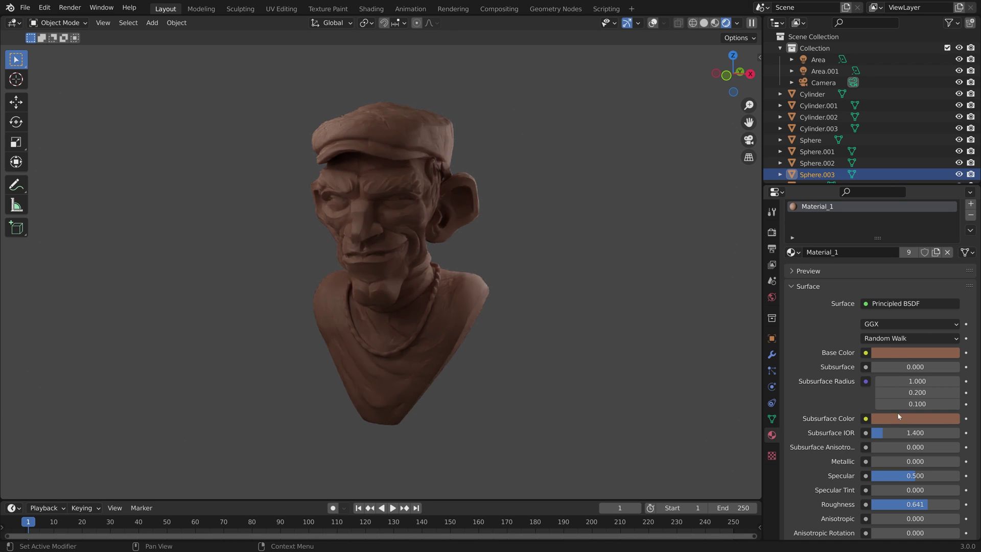
Set the material's subsurface amount to 0.02 and its subsurface method to Christensen-Burley
click(918, 368)
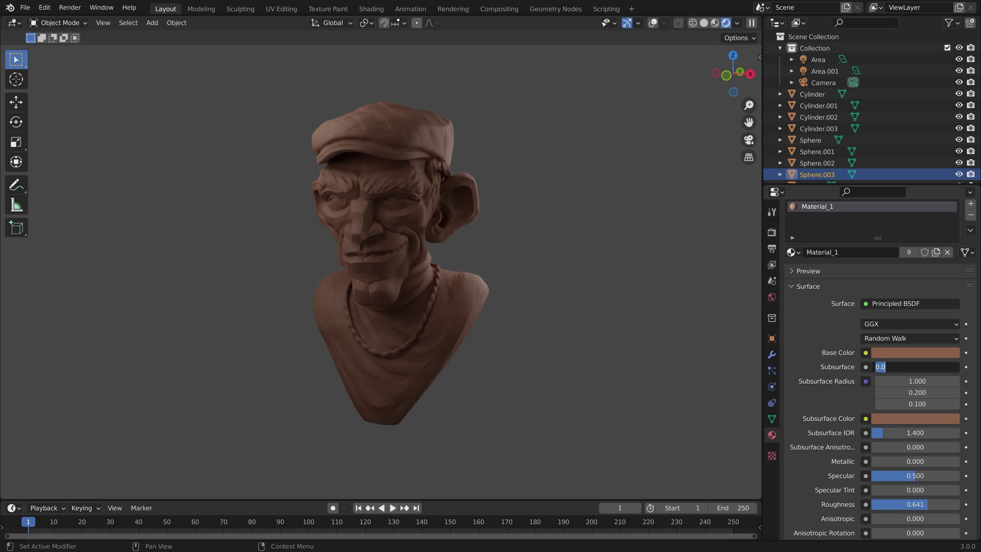
text(.02)
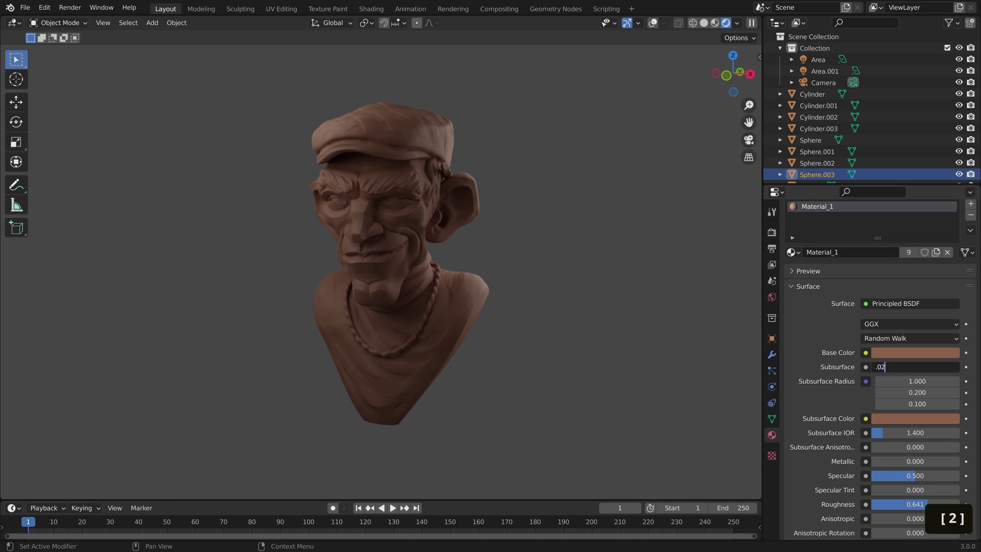
key(Return)
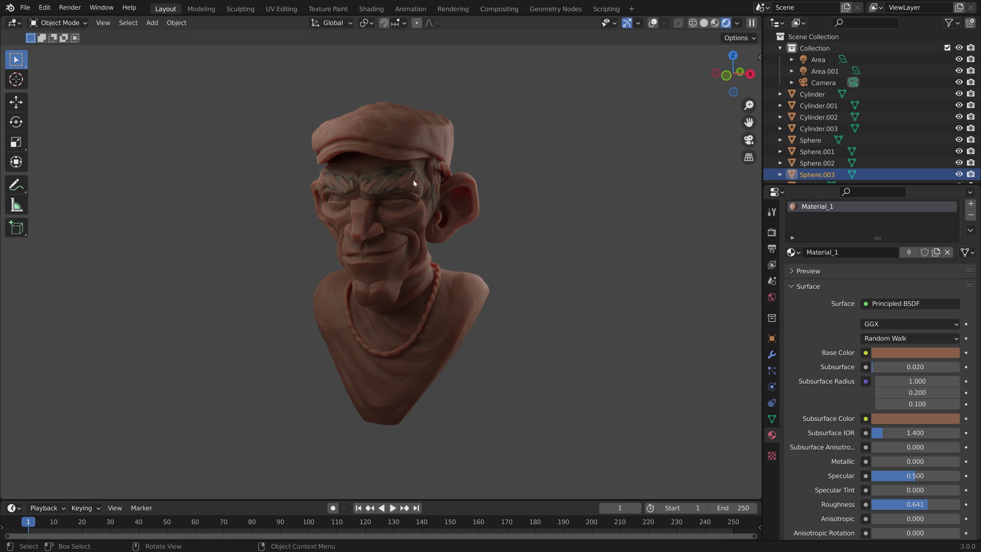
click(922, 340)
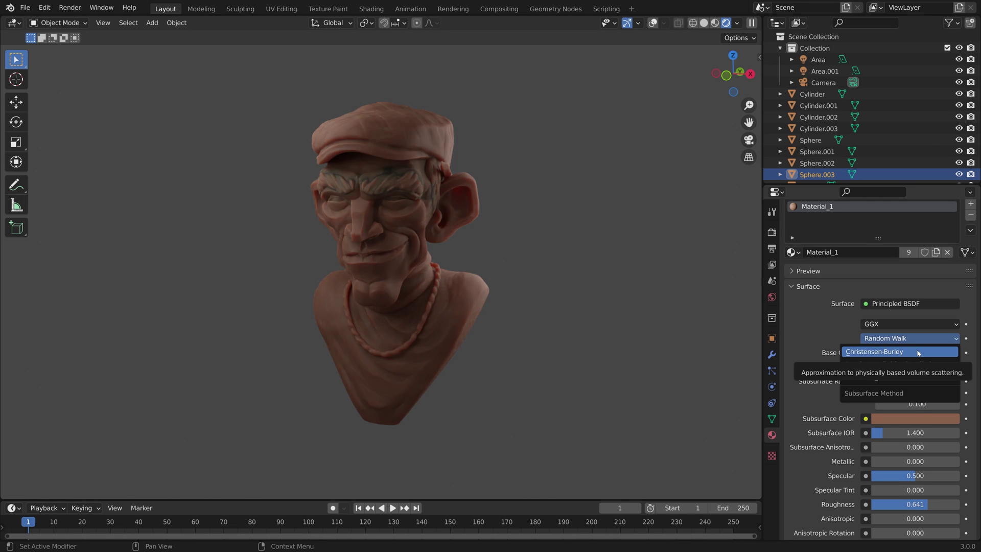
click(918, 352)
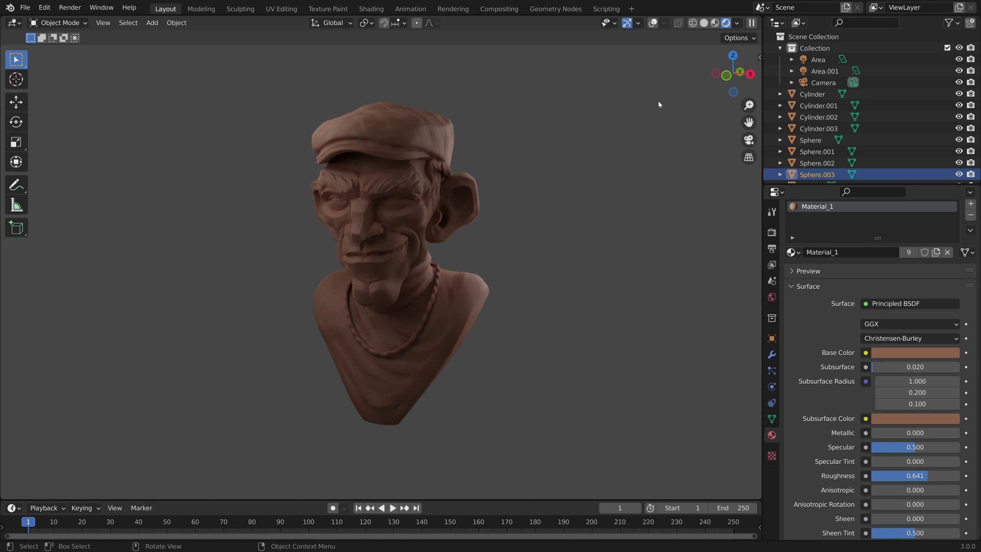
Show the viewport overlays again and set the power of the light named Area to 20 W
click(652, 23)
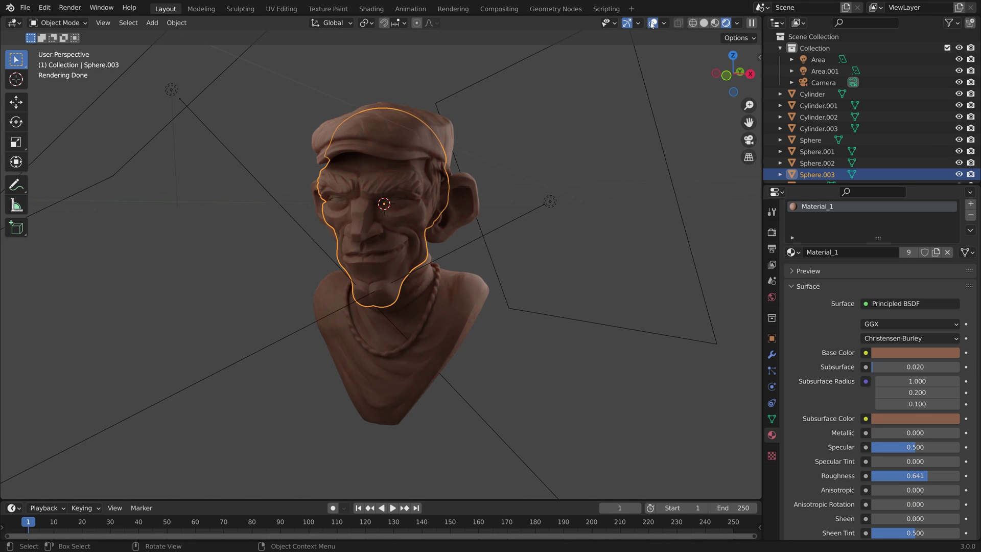
click(170, 92)
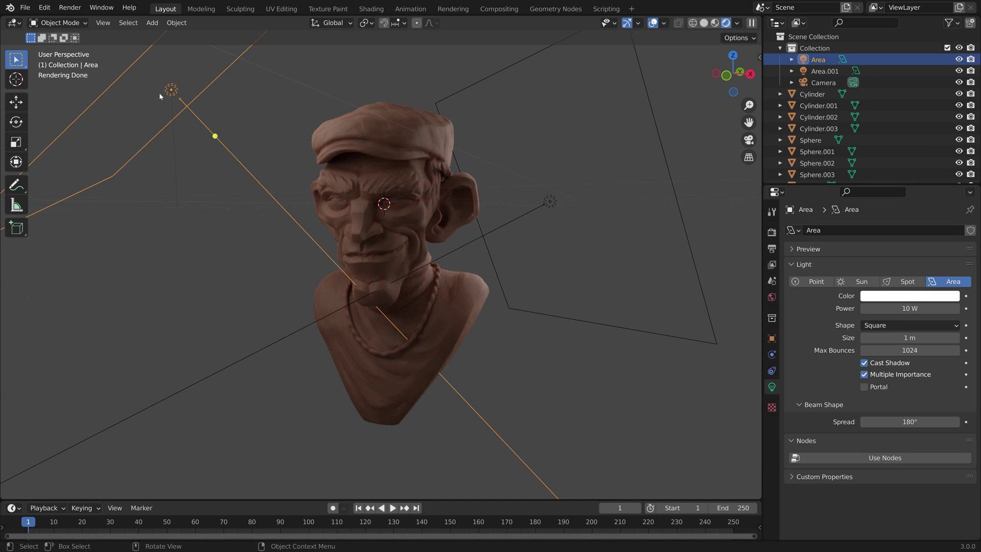
click(910, 308)
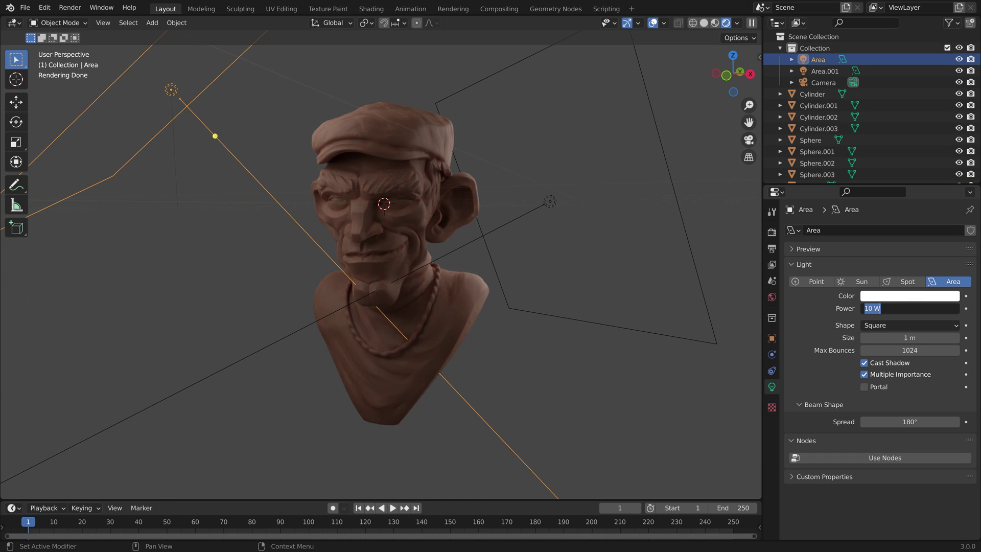
text(20)
key(Return)
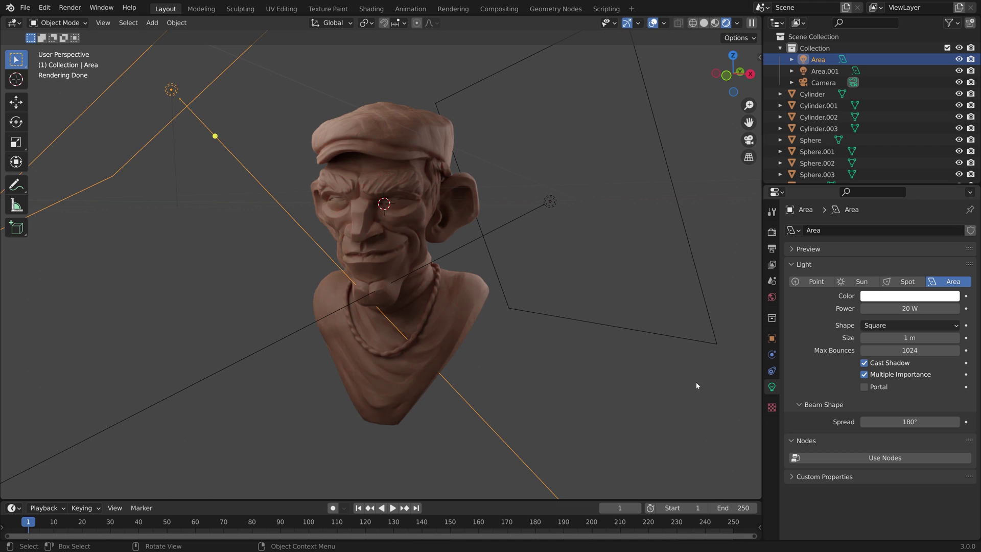
Set the output resolution's Y value to 1920 px for a square render
click(772, 249)
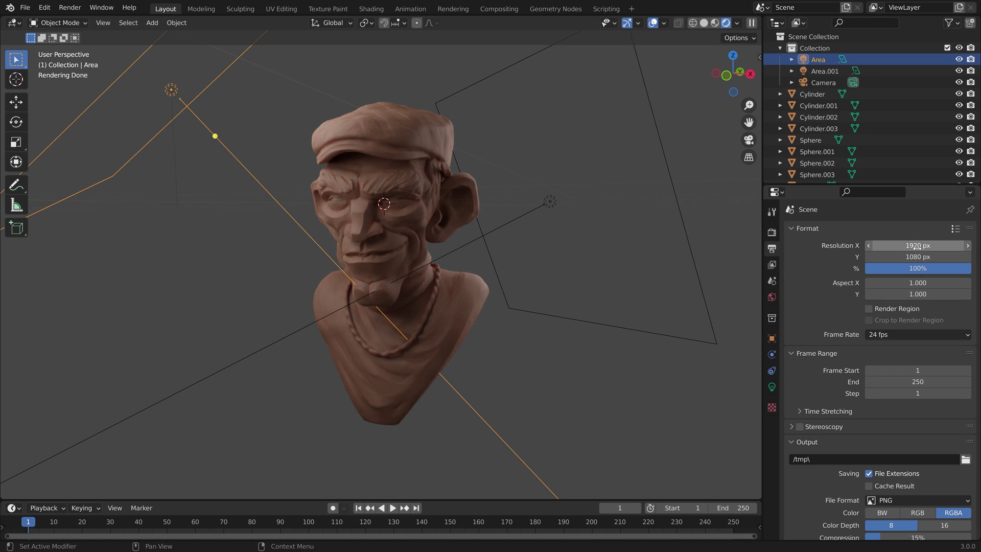
click(901, 257)
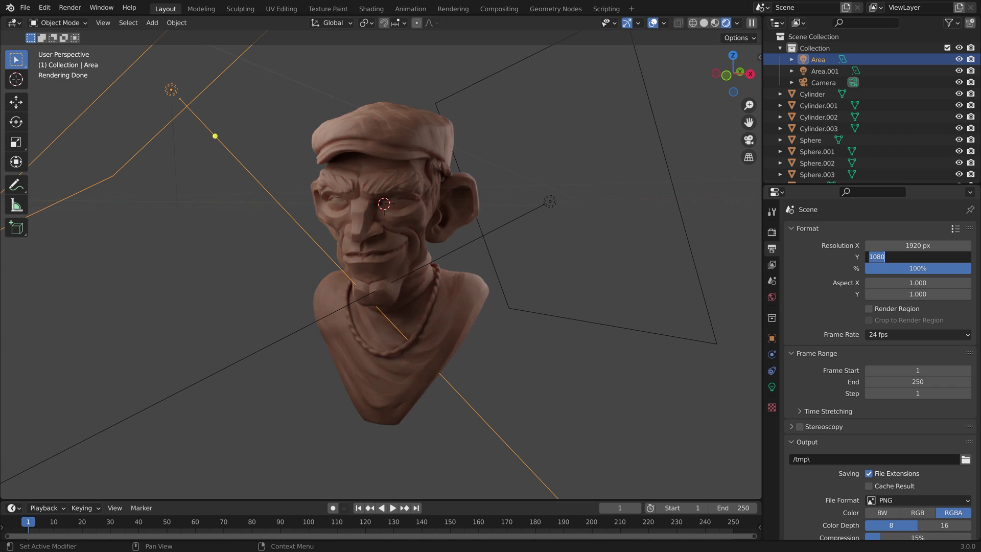
text(1920)
key(Return)
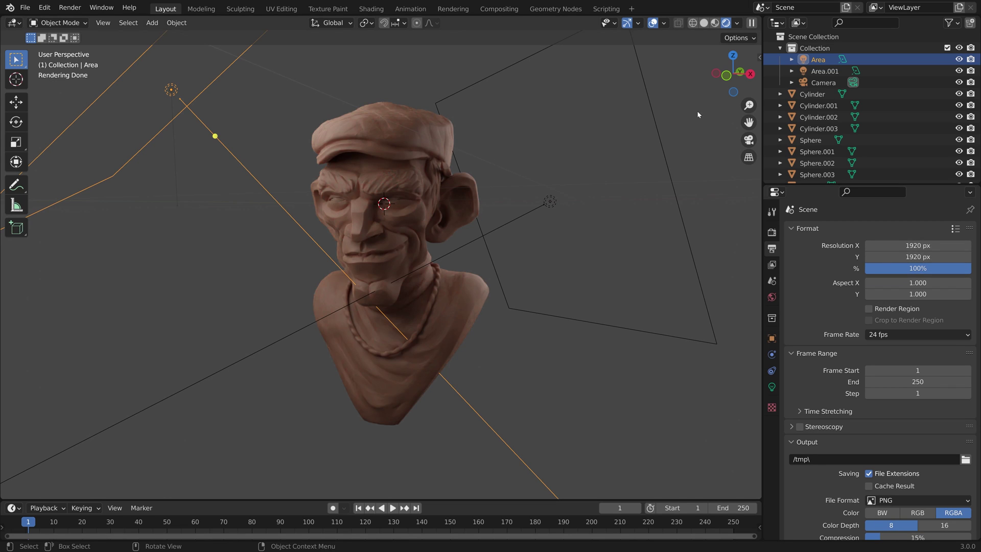
Align the camera to the current view of the bust and move it slightly to adjust the framing
click(824, 83)
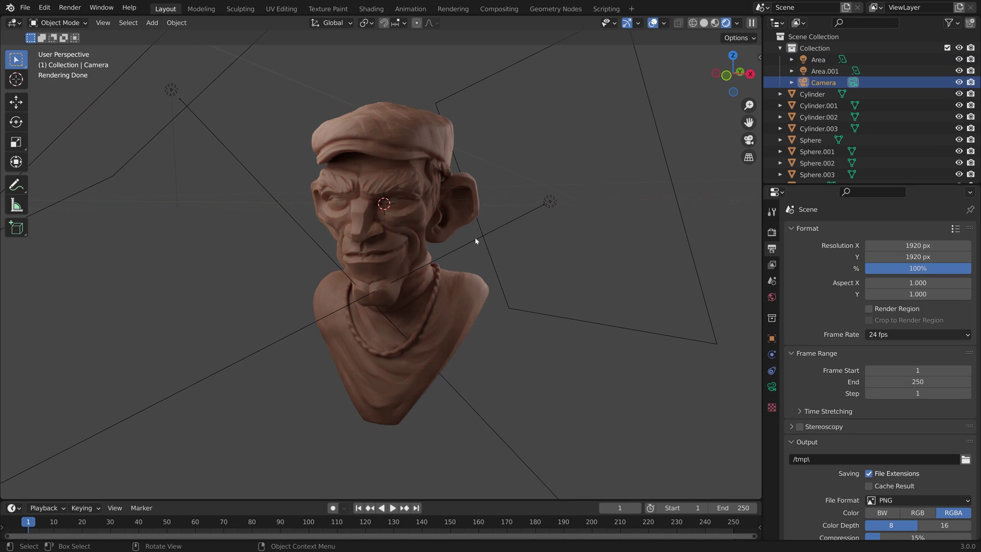
key(ctrl+alt+KP_0)
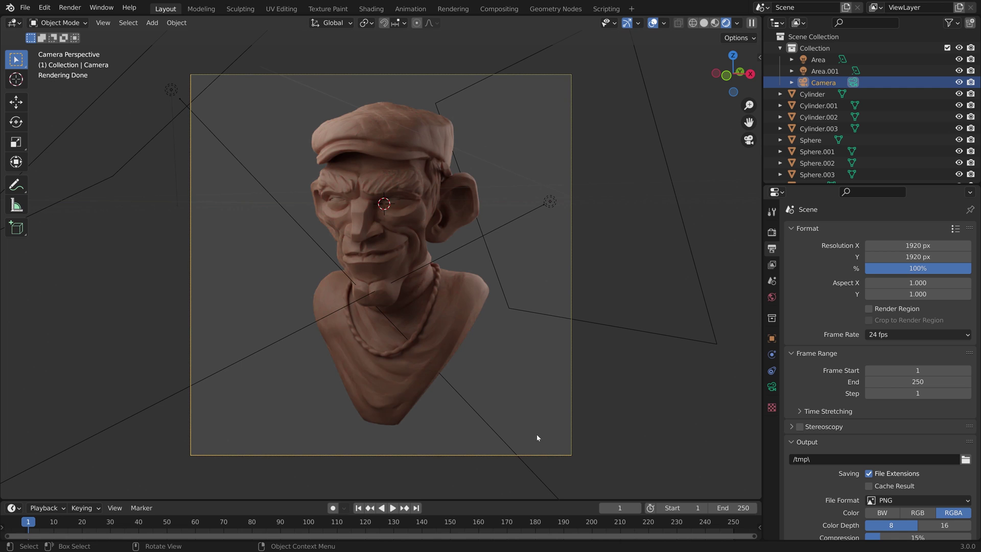
key(g)
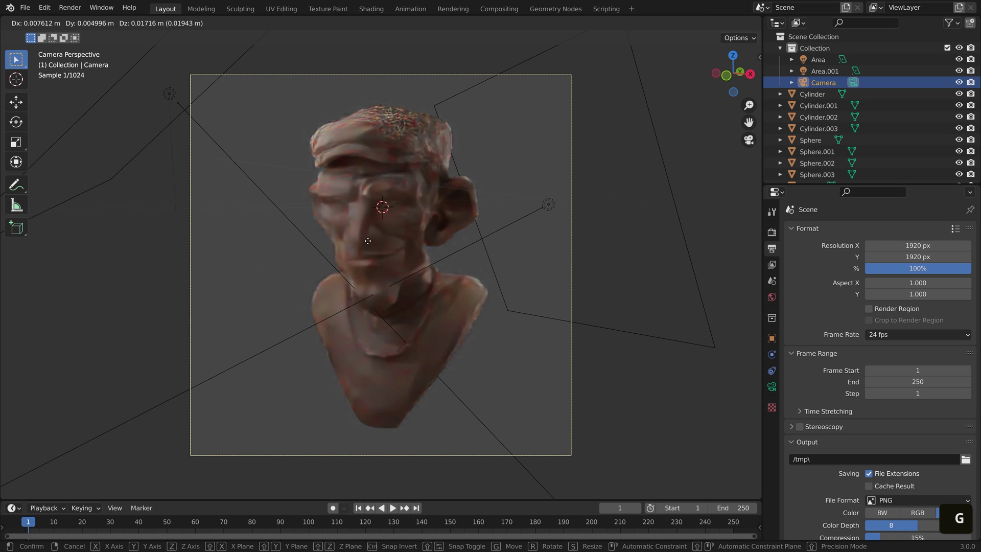
click(369, 244)
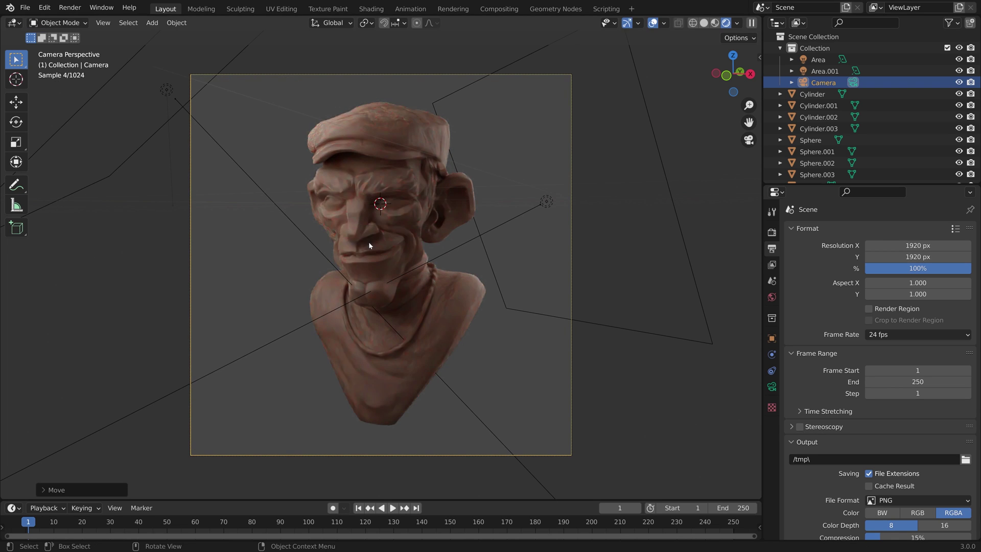
Enable a transparent film background in the render settings
click(771, 233)
scroll(834, 241, down, 4)
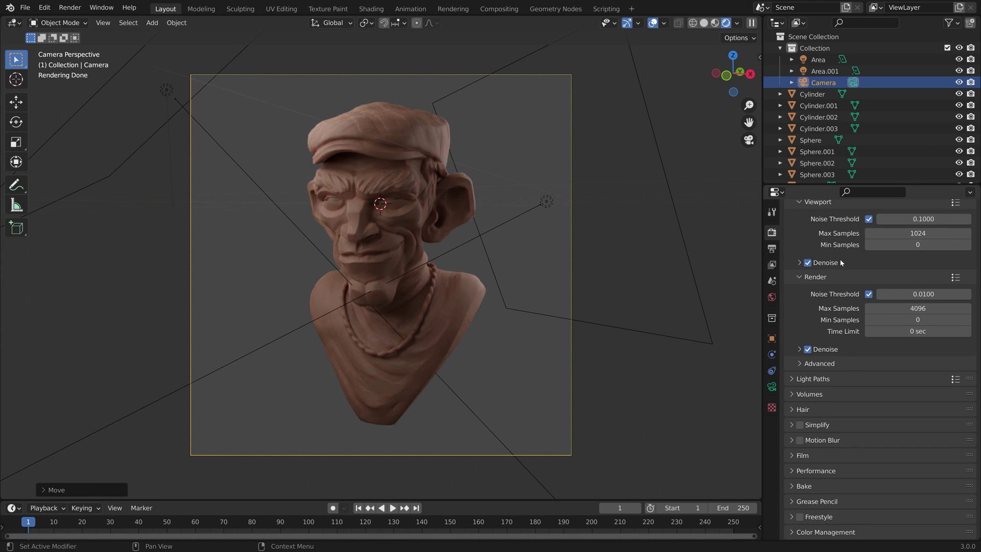
click(793, 455)
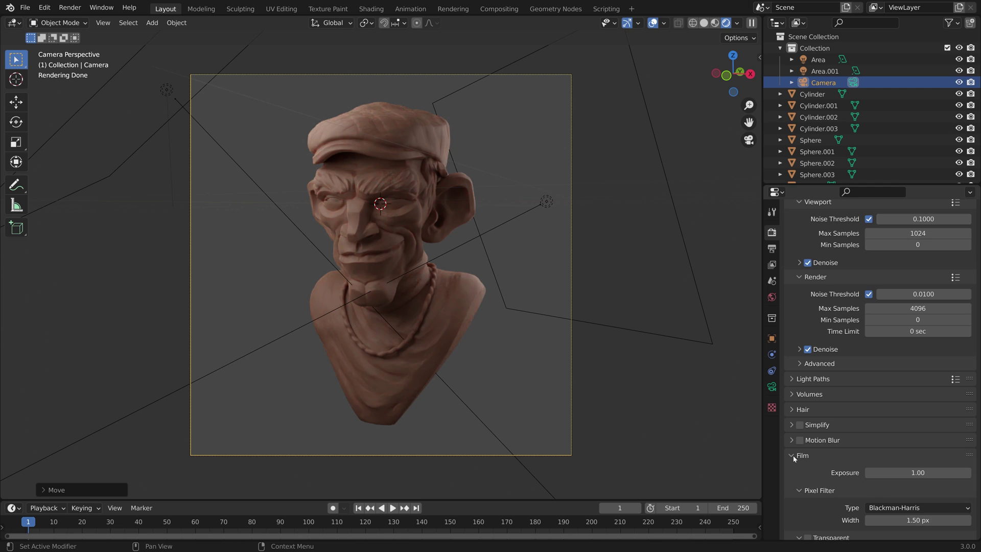
scroll(793, 455, down, 4)
click(807, 446)
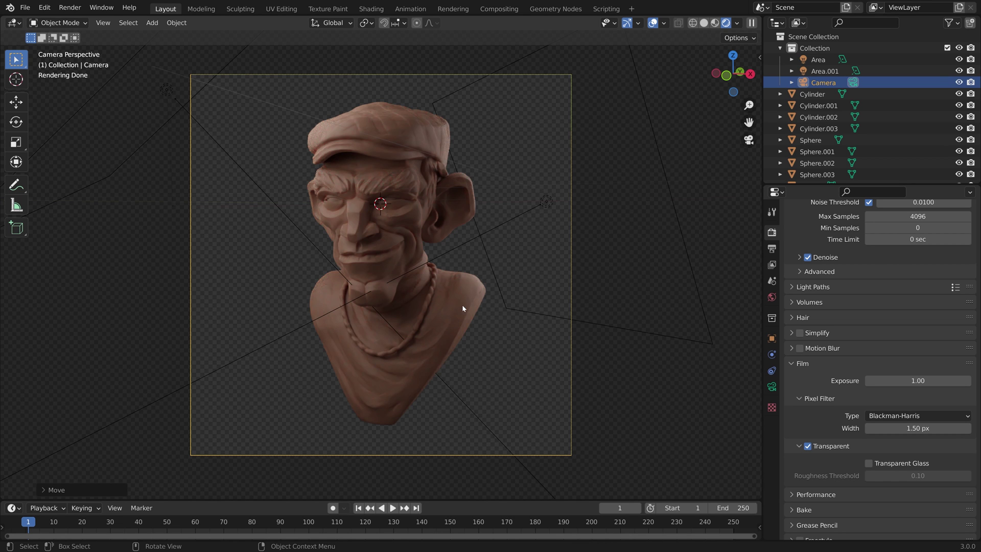
Render the image, save it as Trev1.png in the sculpts folder and close the render window
key(F12)
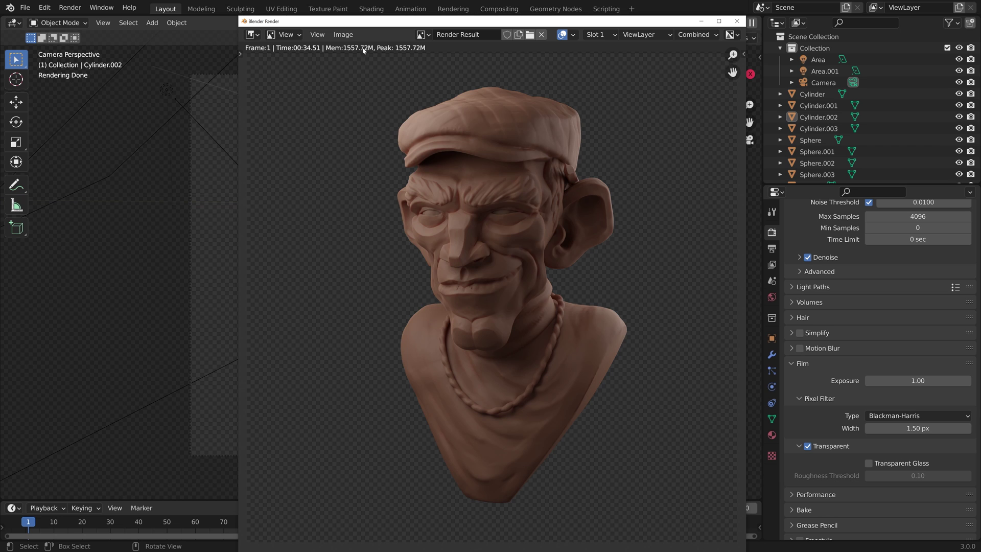
click(343, 34)
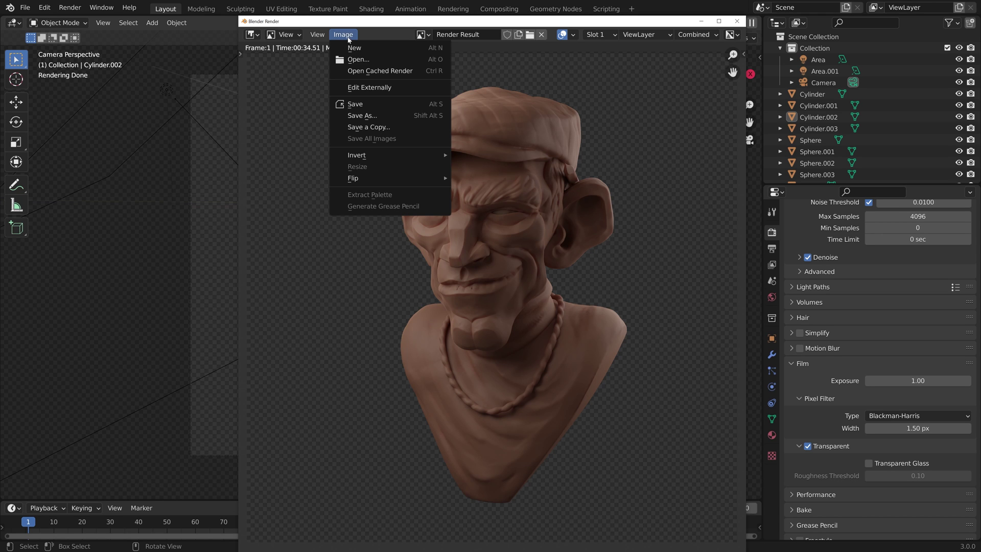
click(391, 116)
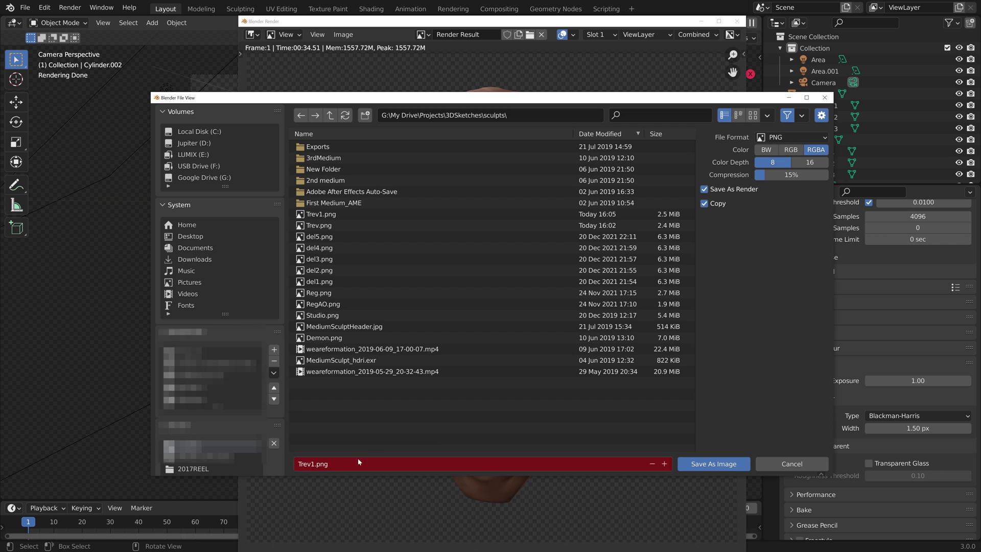
click(713, 464)
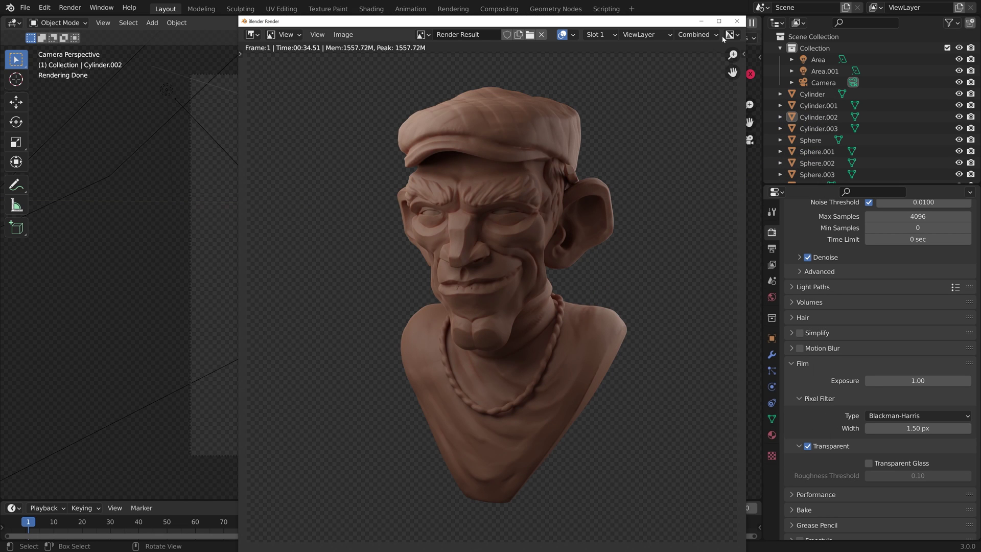
click(736, 21)
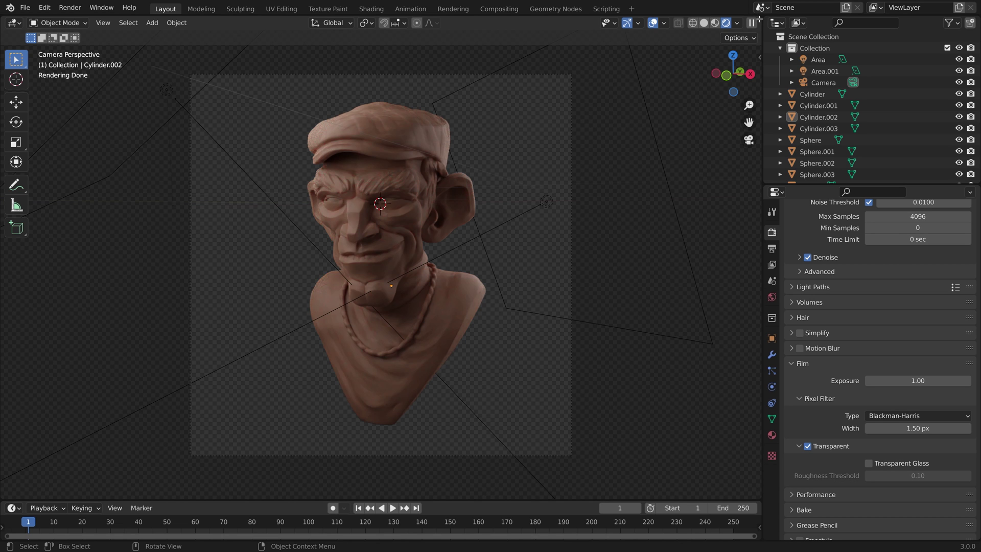
Split the 3D viewport vertically and turn the new area into a Shader Editor with its sidebar hidden, framing the Principled BSDF node
drag(759, 19, 417, 39)
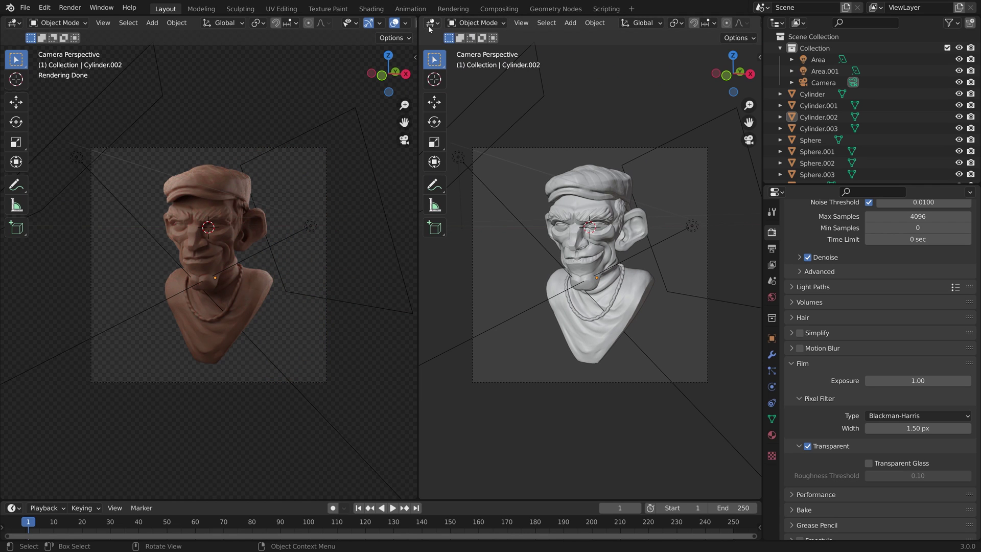
click(432, 25)
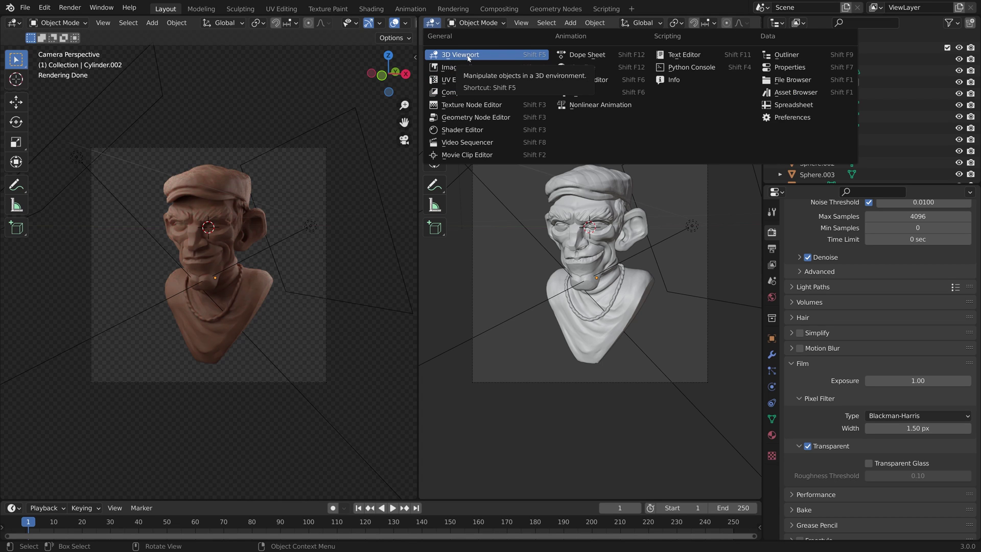
click(462, 130)
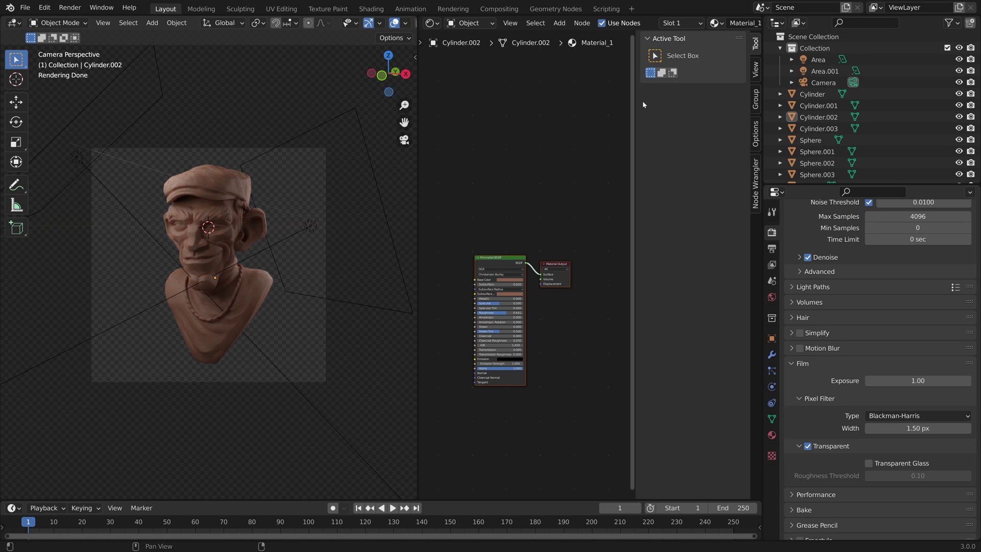
key(n)
scroll(590, 284, up, 3)
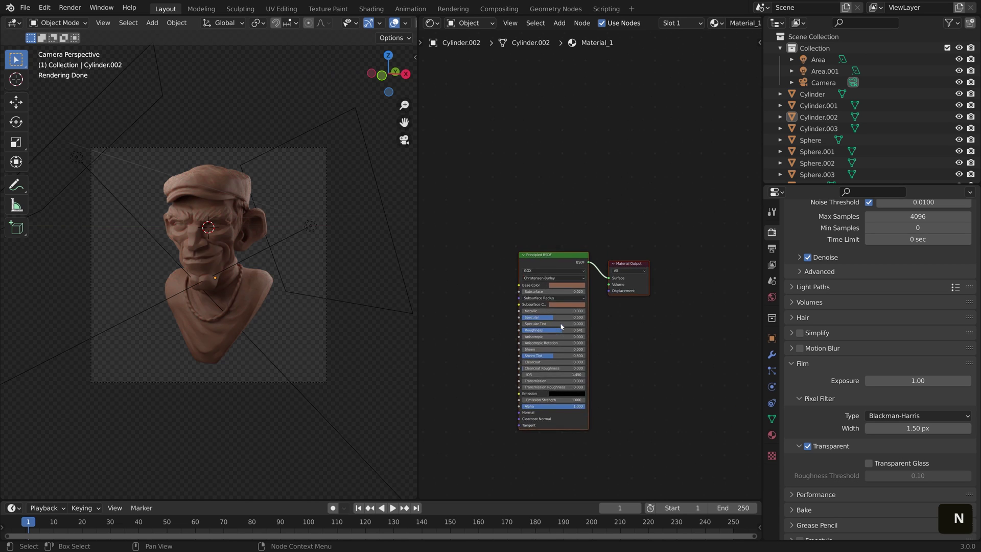
middle_drag(561, 339, 651, 270)
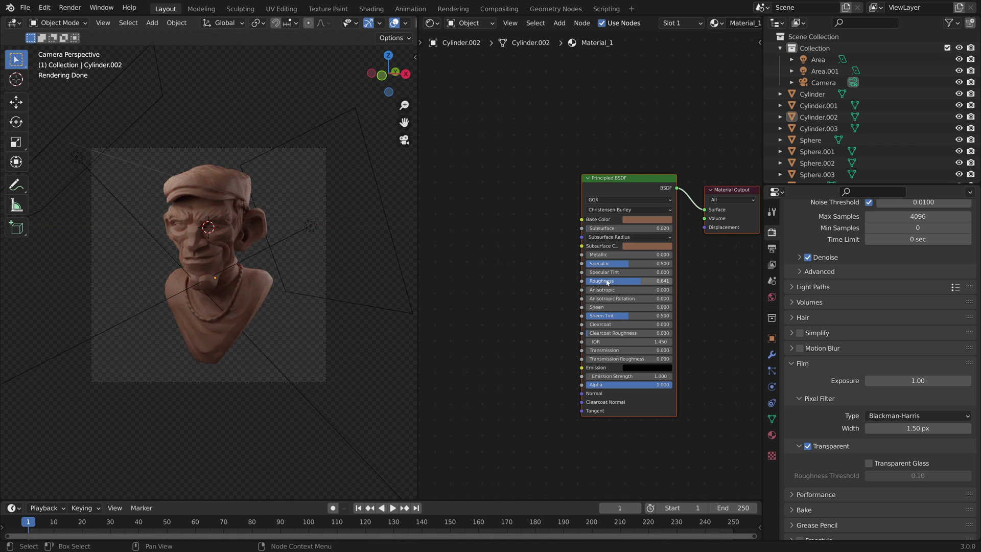
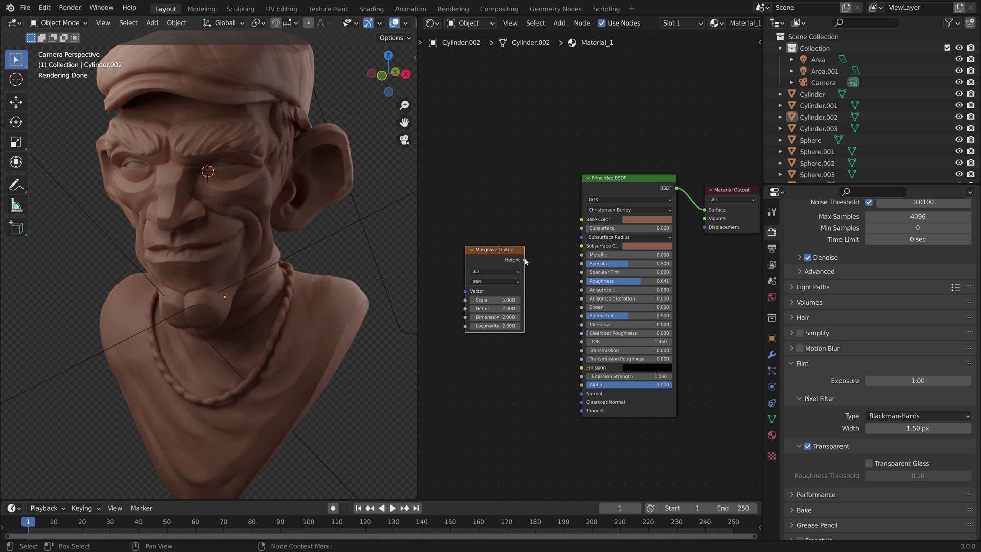
Connect the Musgrave Texture's Height to the Principled BSDF's Base Color, and set its Detail to 8 and Dimension to 0.2
drag(525, 260, 543, 252)
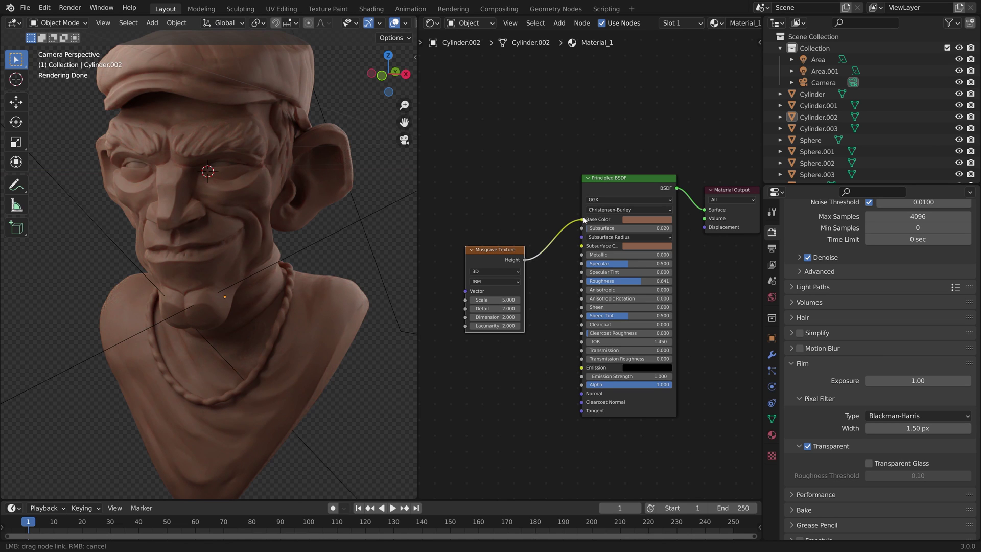
drag(584, 219, 582, 219)
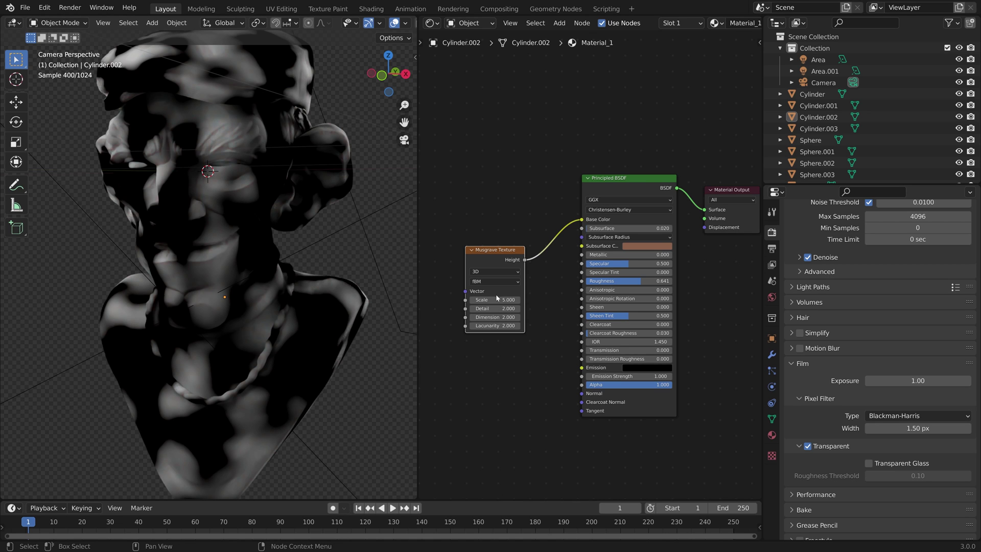
drag(503, 309, 531, 309)
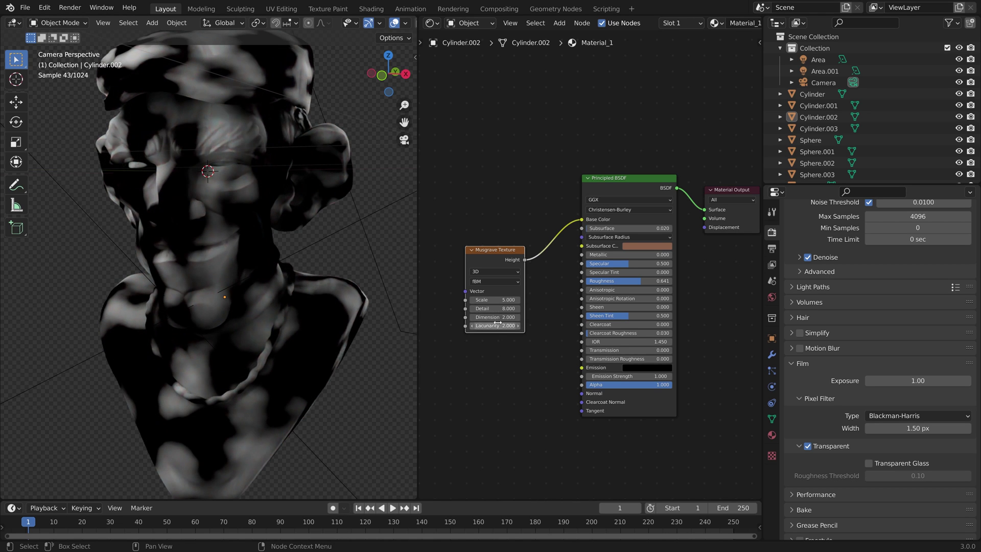
drag(495, 317, 475, 317)
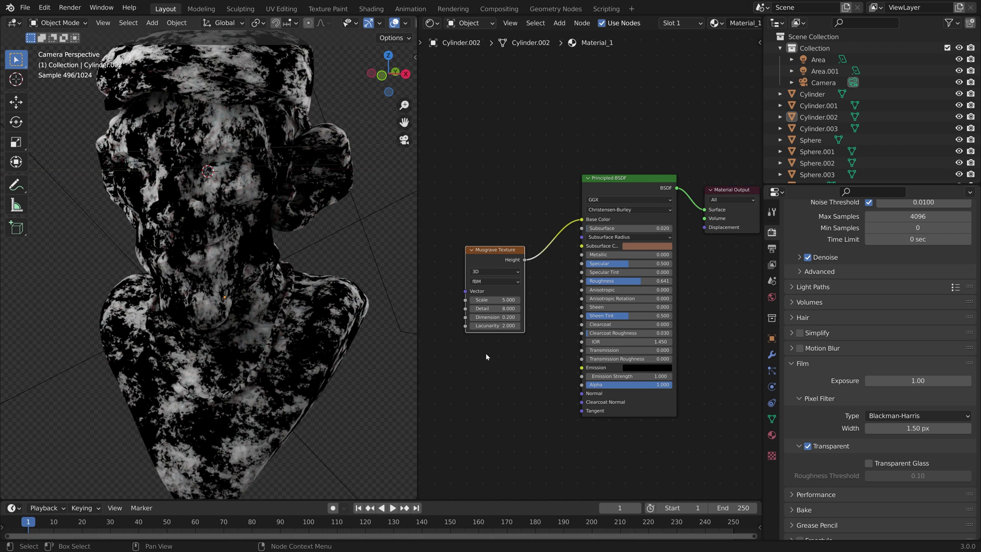
Insert a Map Range node between the Musgrave Texture and the Principled BSDF, with From Min at -1.7 and From Max at 1.68
key(shift+a)
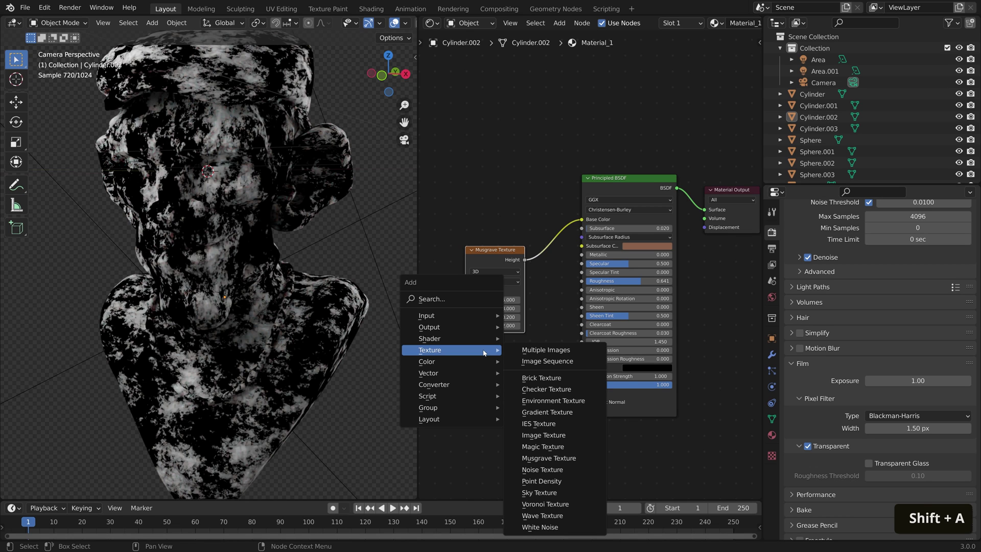
mouse_move(483, 384)
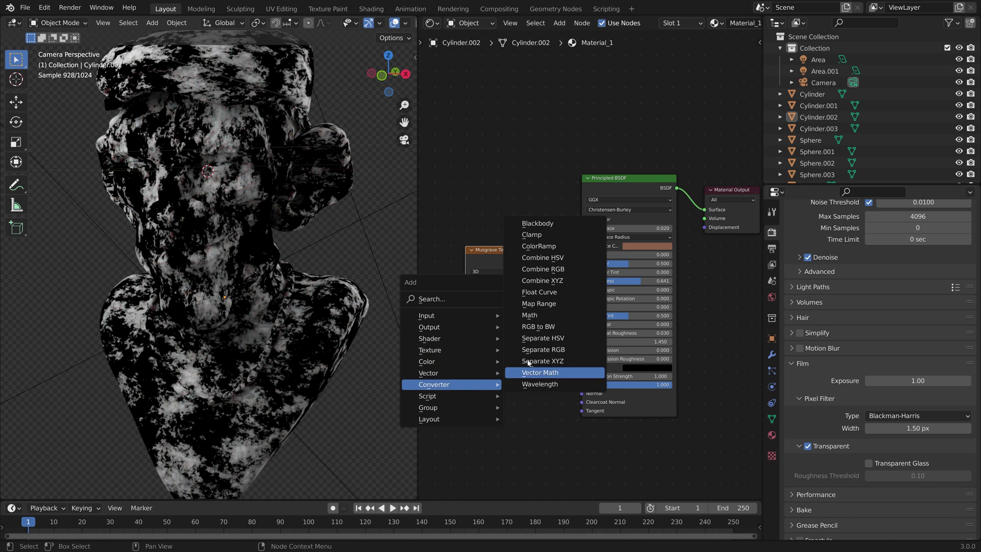
click(569, 305)
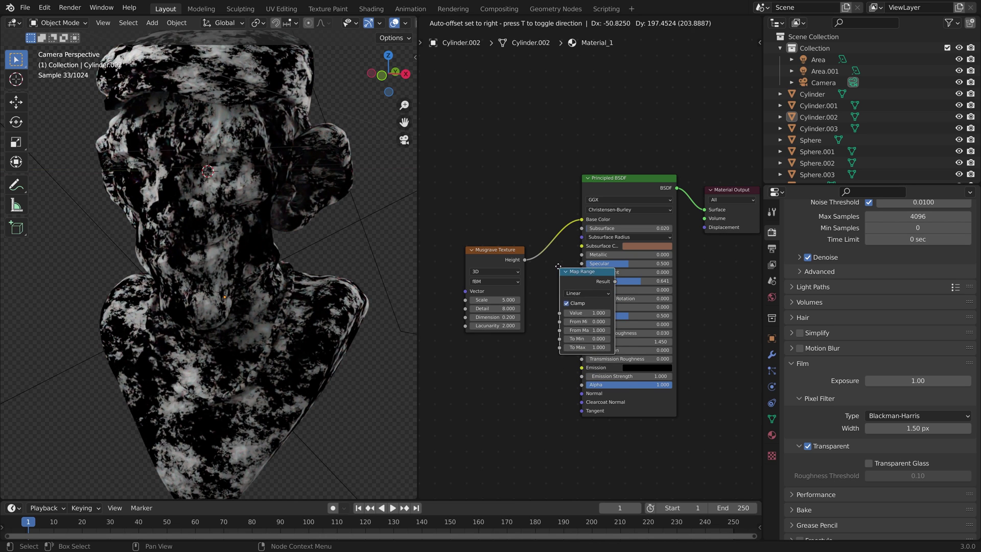
click(549, 231)
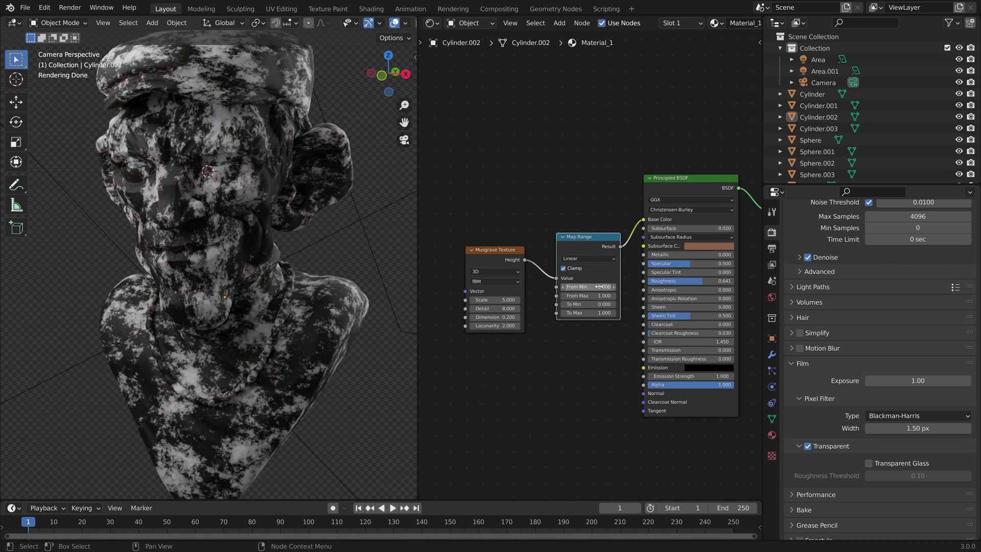
shift+drag(598, 286, 524, 286)
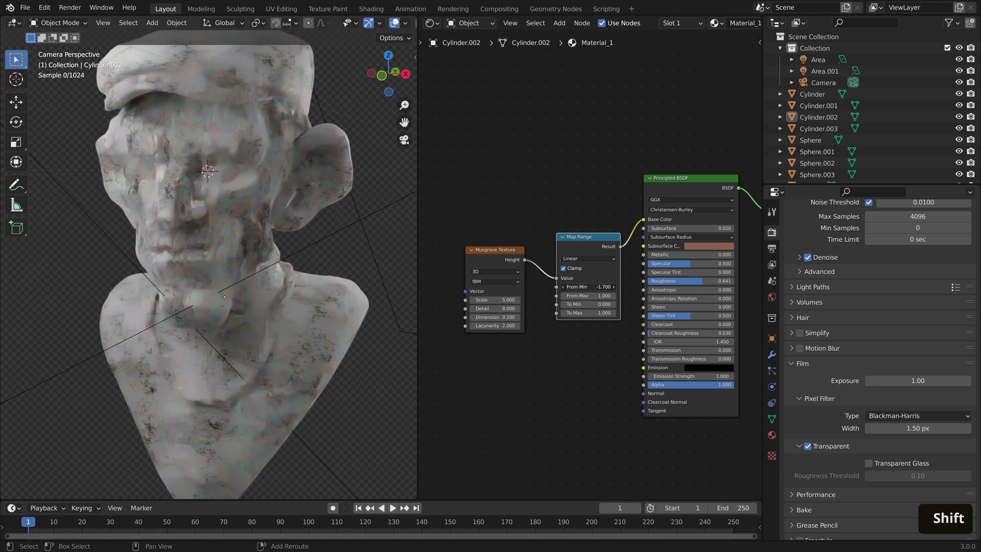
shift+drag(591, 296, 603, 296)
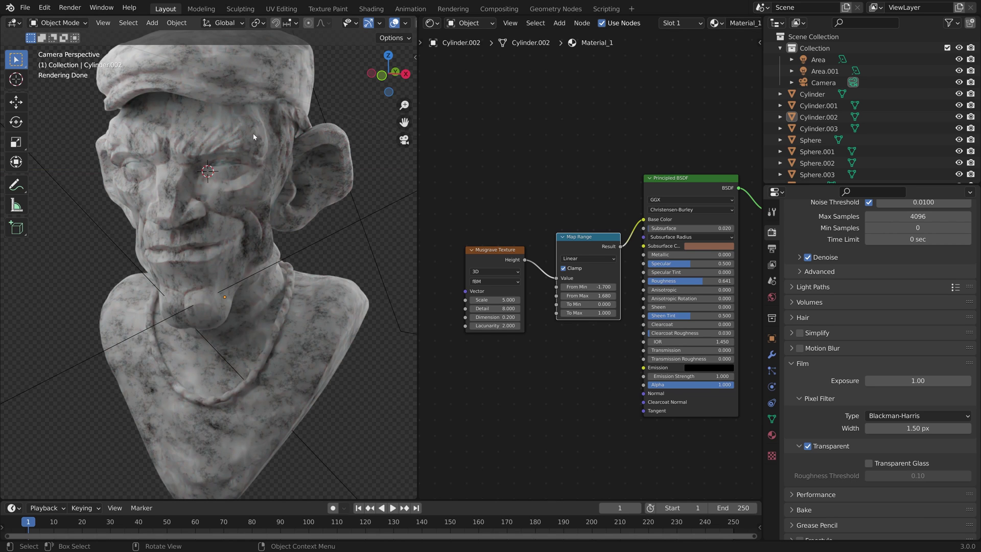
Set the Principled BSDF's Roughness to 0.227, and move the Map Range's Result link from Base Color to Roughness
drag(694, 283, 668, 284)
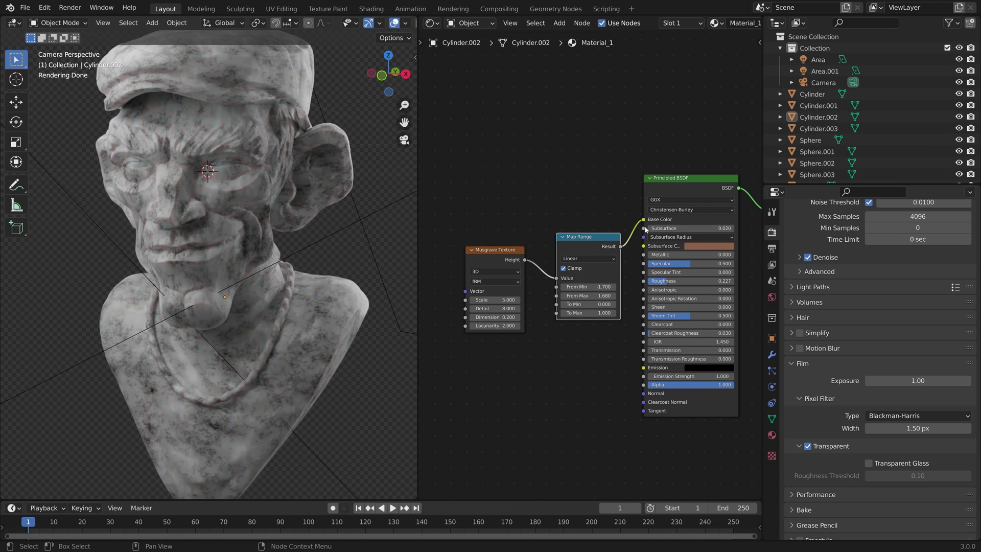
drag(644, 221, 628, 238)
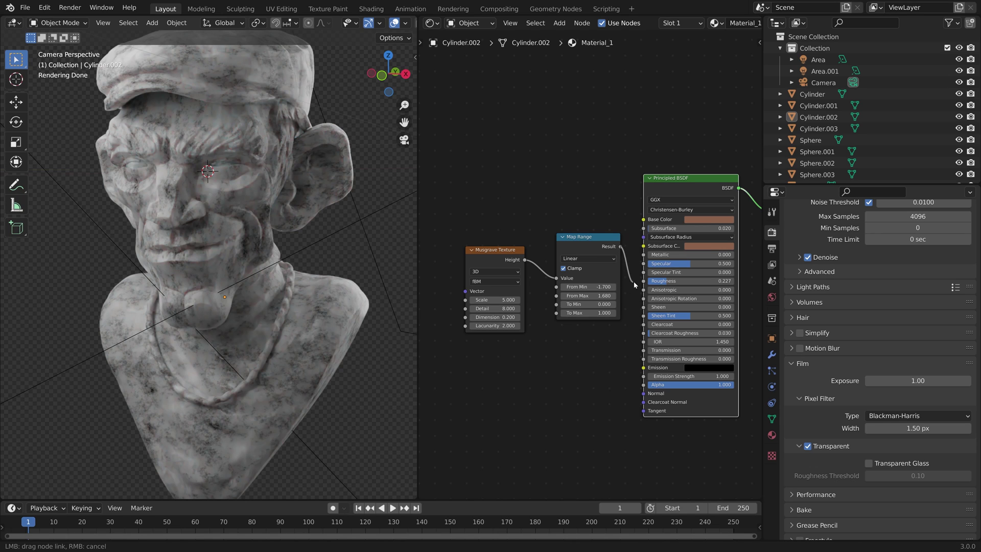
drag(645, 282, 643, 281)
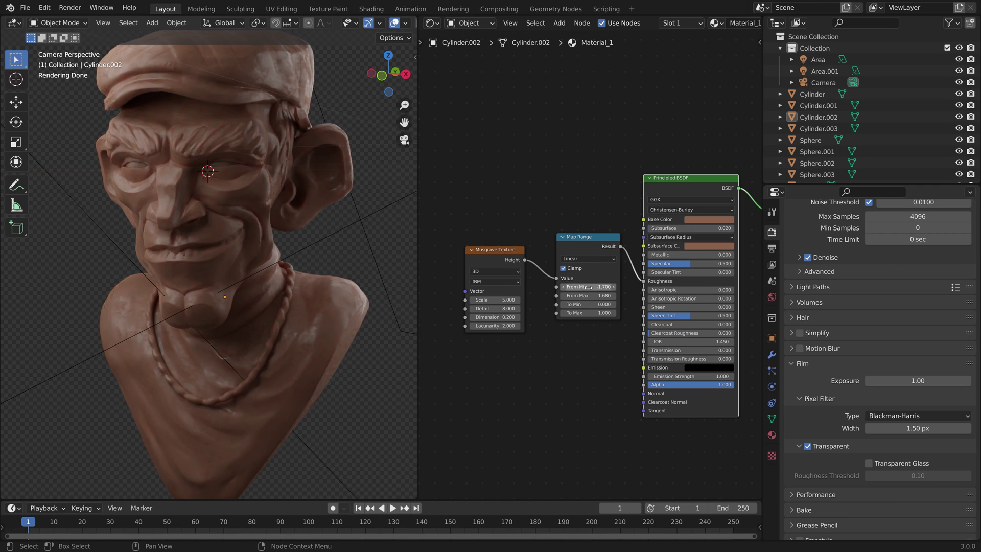
Set the Map Range's From Min to -2.5 and render the image from the camera
drag(587, 286, 557, 287)
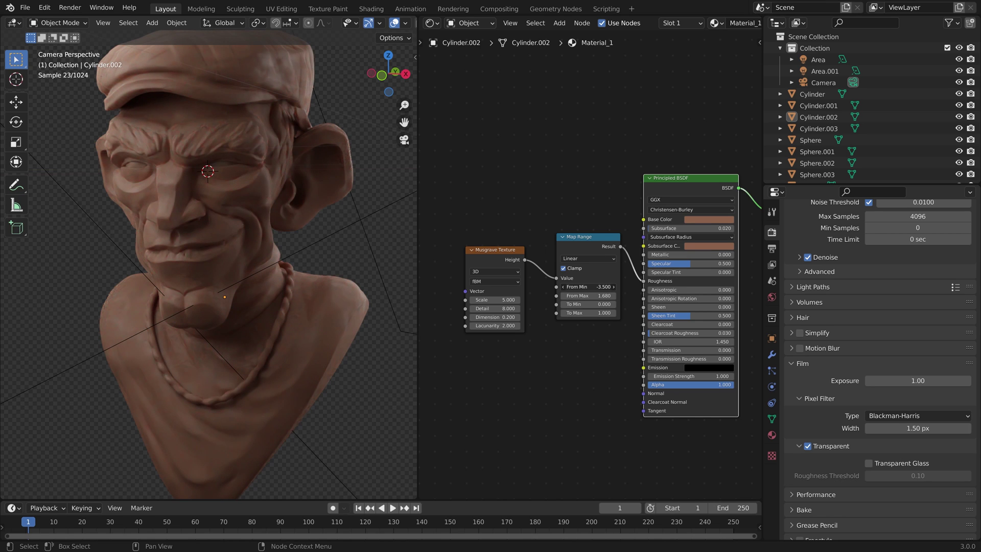
drag(588, 287, 608, 286)
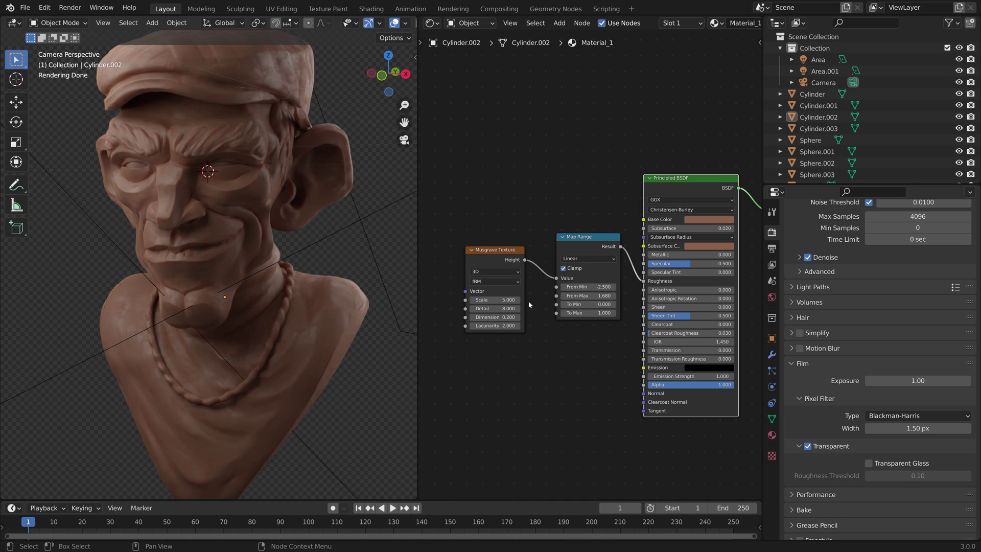
scroll(256, 334, down, 3)
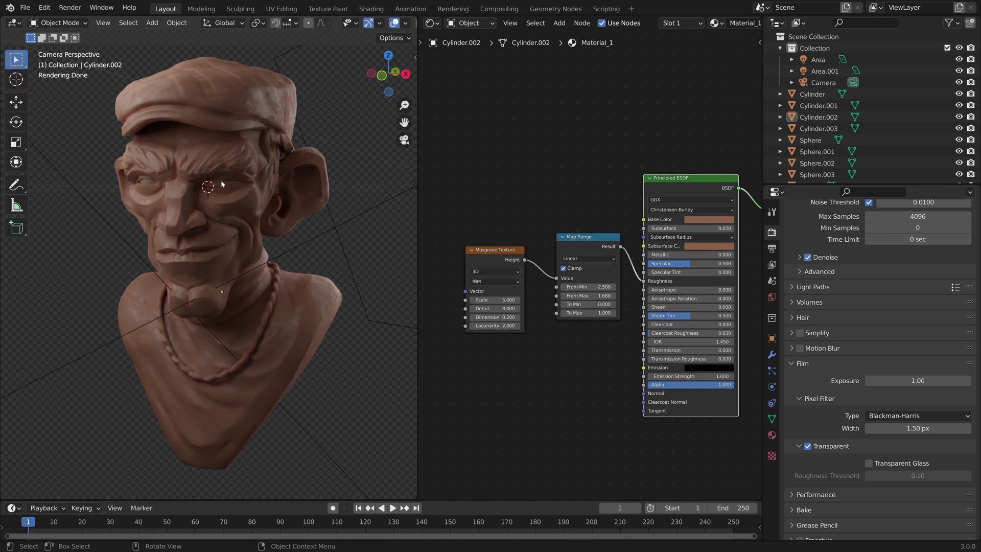
key(F12)
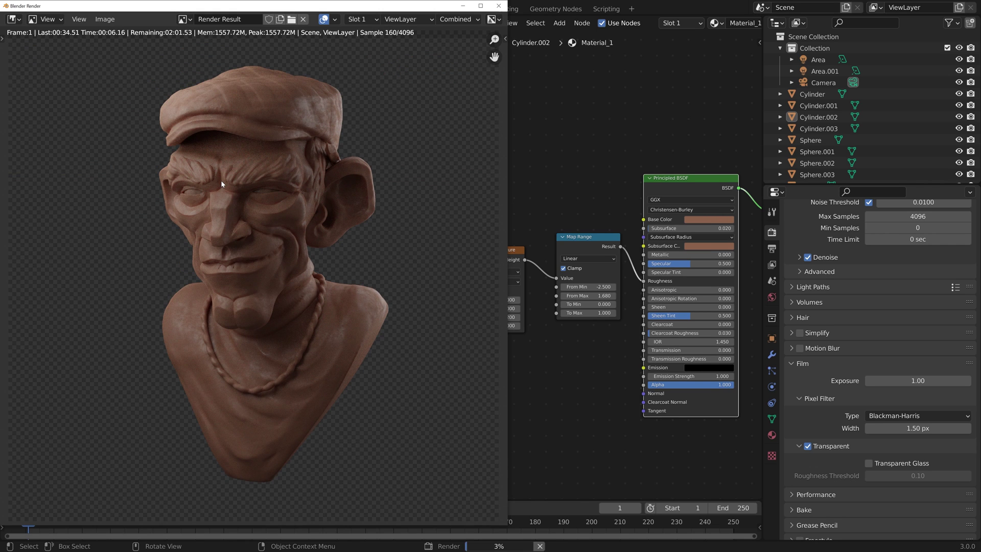